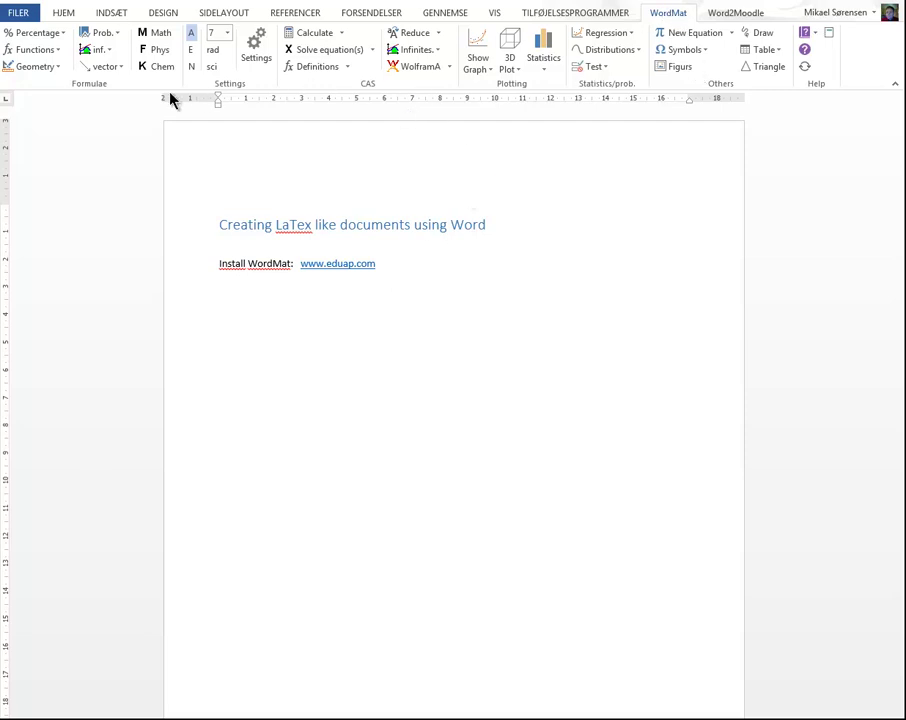
Create a new document from the Latex Word Template in the File > New gallery
click(28, 18)
click(40, 75)
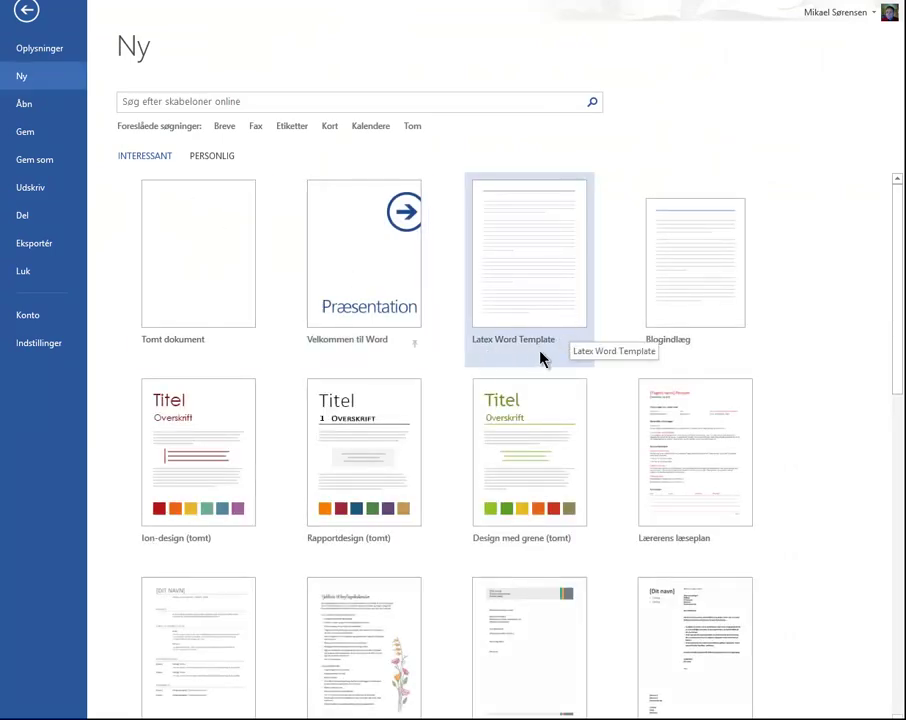
click(527, 275)
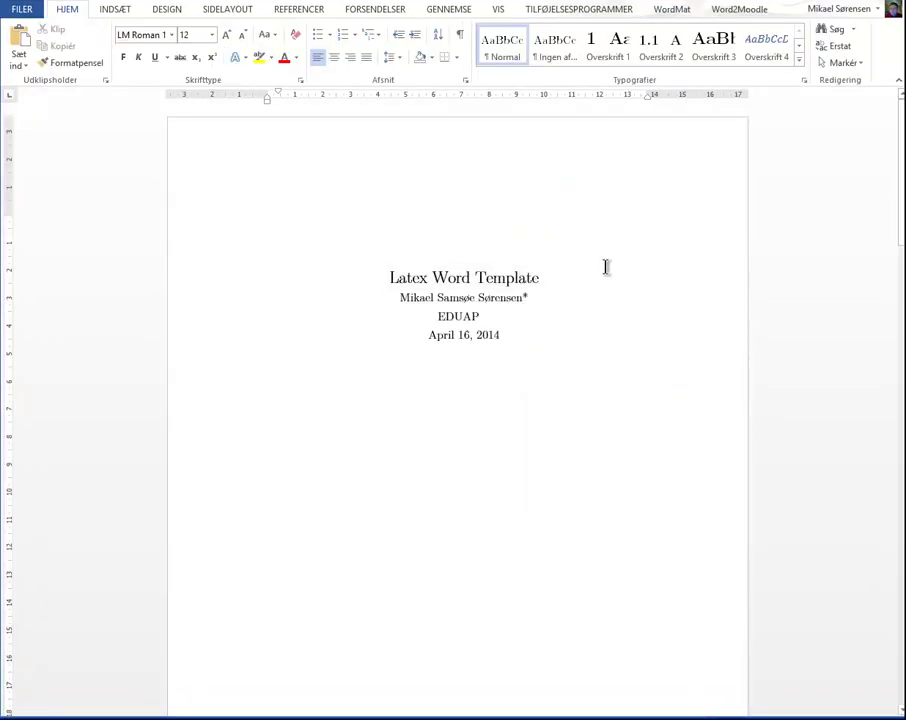
Delete all the template sample text from after the first Intro sentence through the equation line
scroll(605, 267, down, 20)
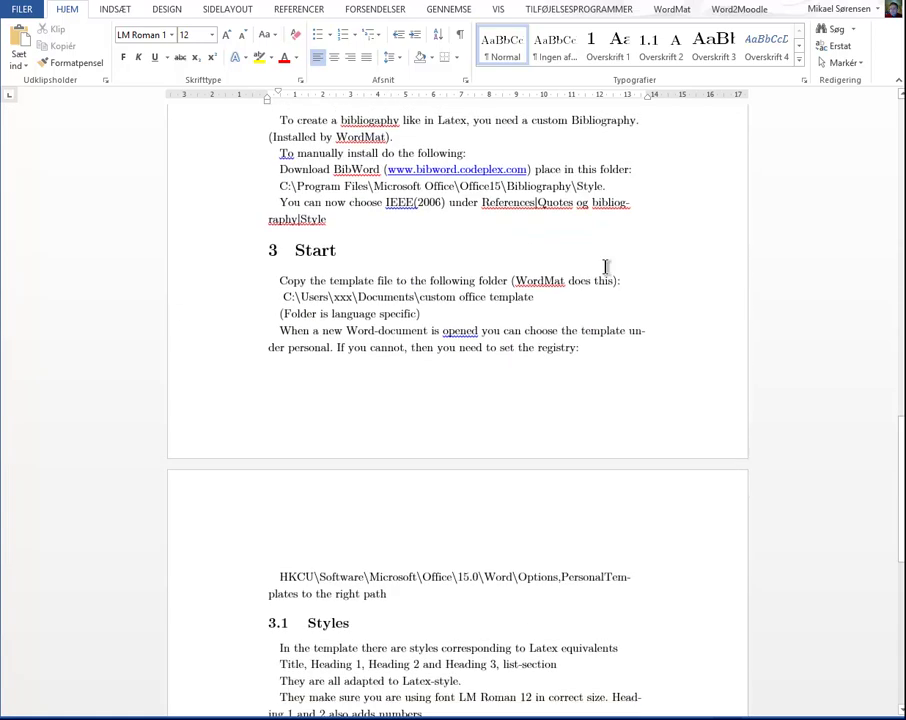
scroll(605, 267, down, 8)
scroll(614, 386, up, 4)
scroll(622, 393, up, 12)
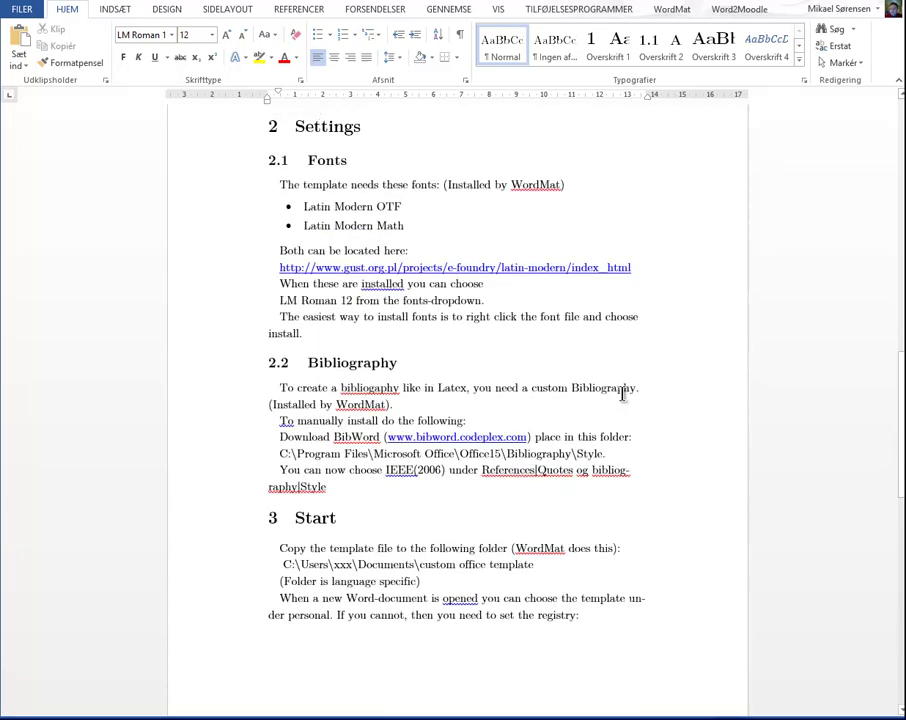
scroll(622, 393, up, 10)
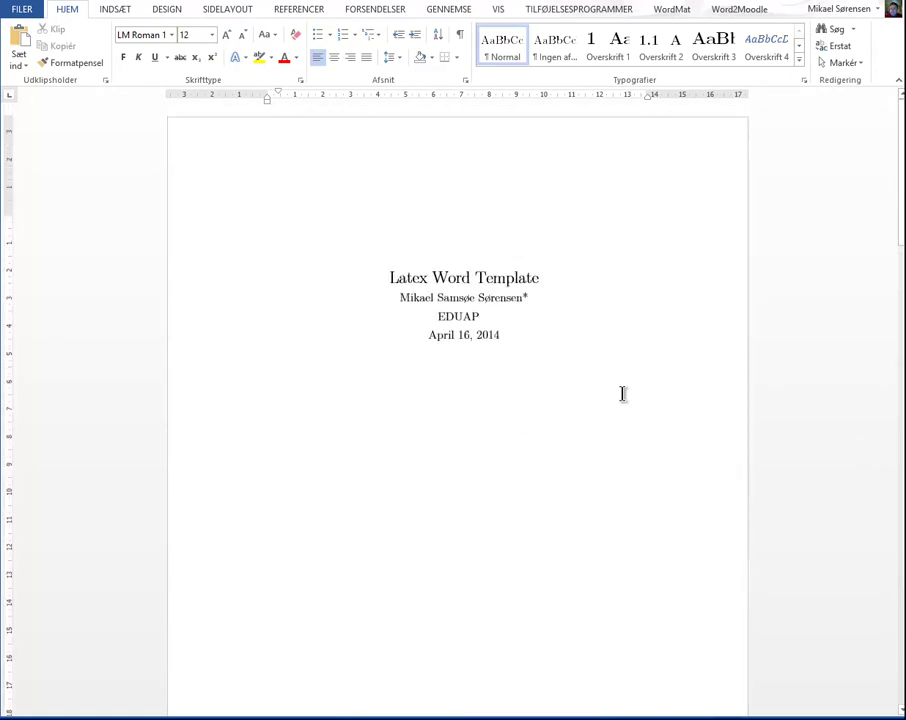
scroll(622, 393, down, 20)
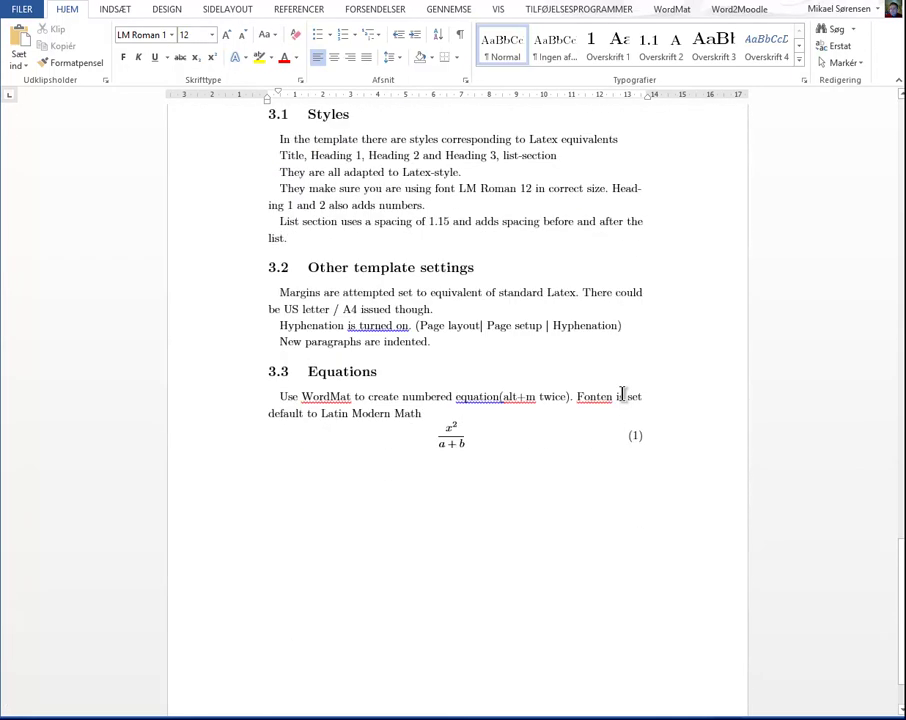
click(657, 428)
key(shift+Up)
key(shift+Up)
key(shift+Up)
key(shift+Up)
key(shift+Up)
key(shift+Up)
key(shift+Up)
key(shift+Up)
key(shift+Up)
key(shift+Up)
key(shift+Up)
key(shift+Up)
key(shift+Up)
key(shift+Up)
key(shift+Up)
key(shift+Up)
key(shift+Up)
key(shift+Up)
key(shift+Up)
key(shift+Up)
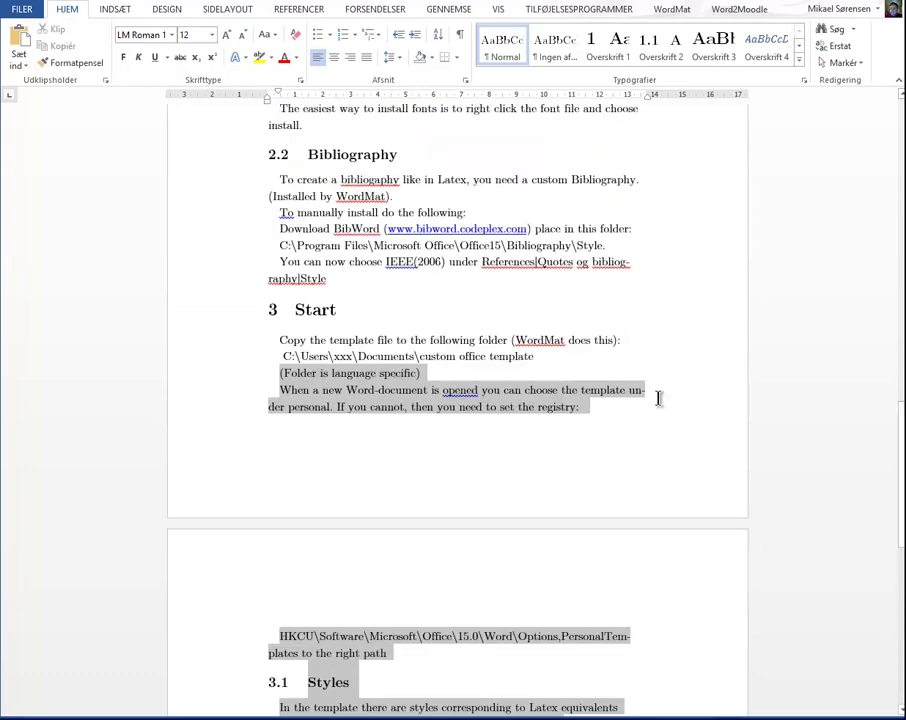
key(shift+Up)
key(shift+Up)
key(shift+Up)
key(shift+Up)
key(shift+Up)
key(shift+Up)
key(shift+Up)
key(shift+Up)
key(shift+Up)
key(shift+Up)
key(shift+Up)
key(shift+Up)
key(shift+Up)
key(shift+Up)
shift+click(437, 400)
drag(437, 400, 275, 392)
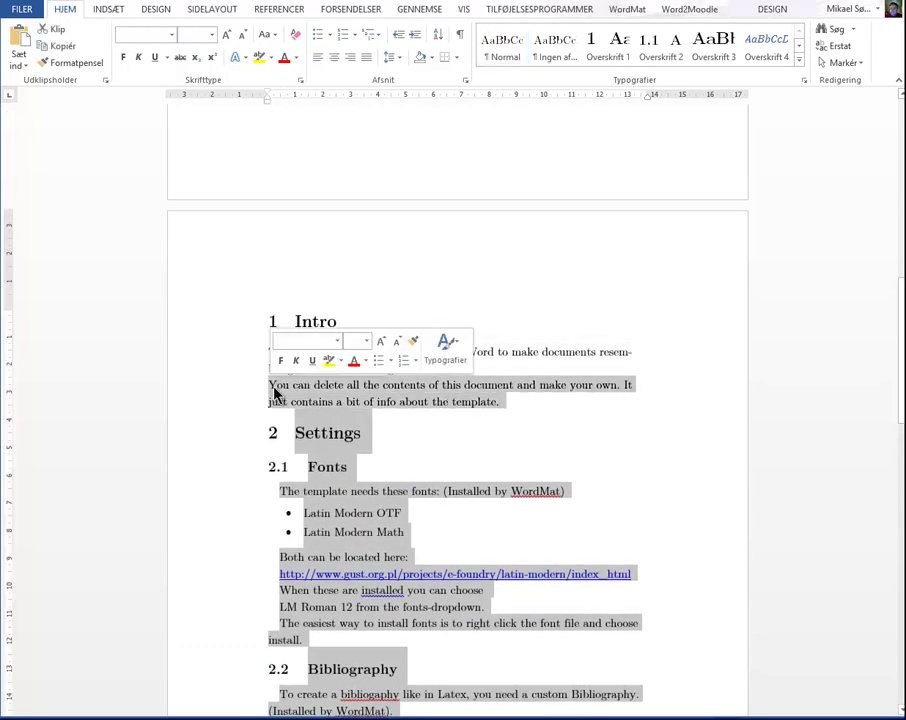
key(Delete)
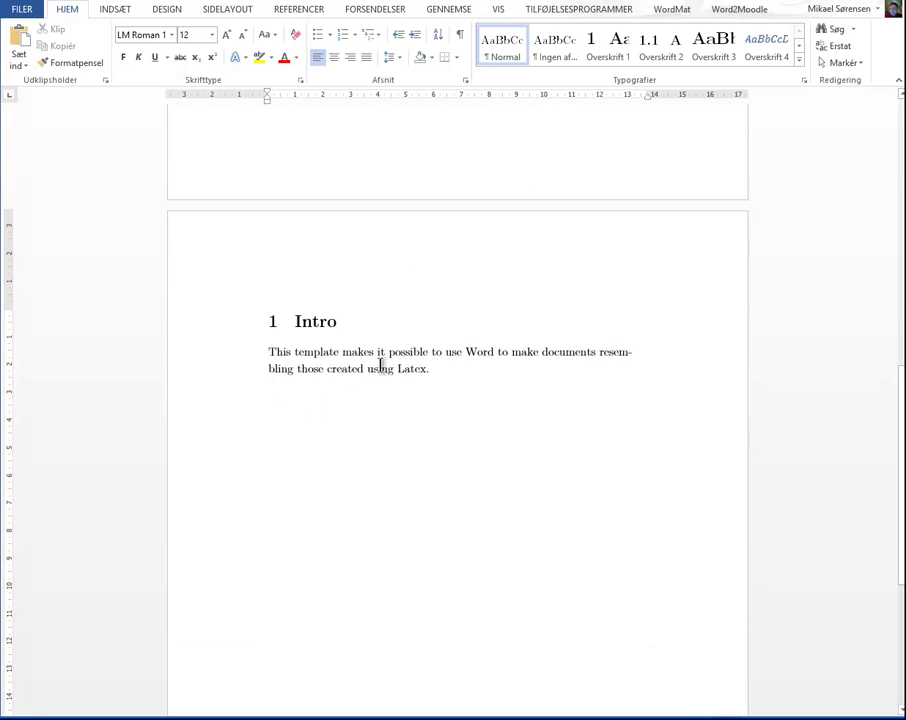
scroll(363, 320, up, 5)
scroll(364, 322, up, 10)
scroll(364, 322, down, 3)
scroll(364, 322, down, 8)
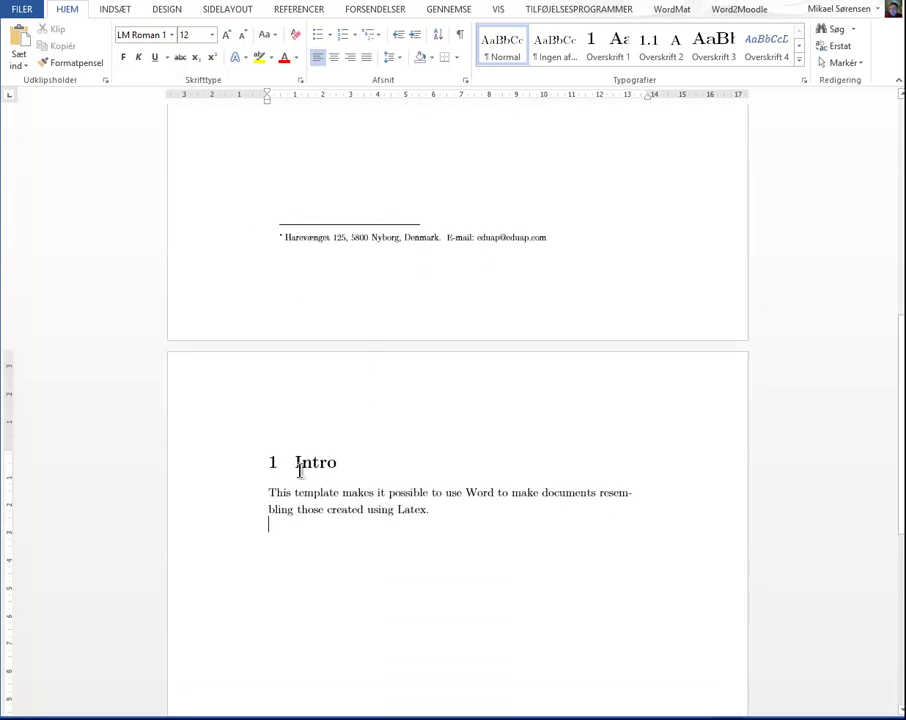
Insert an Automatisk tabel 1 table of contents before Intro and rename its heading to 'Content'
click(293, 462)
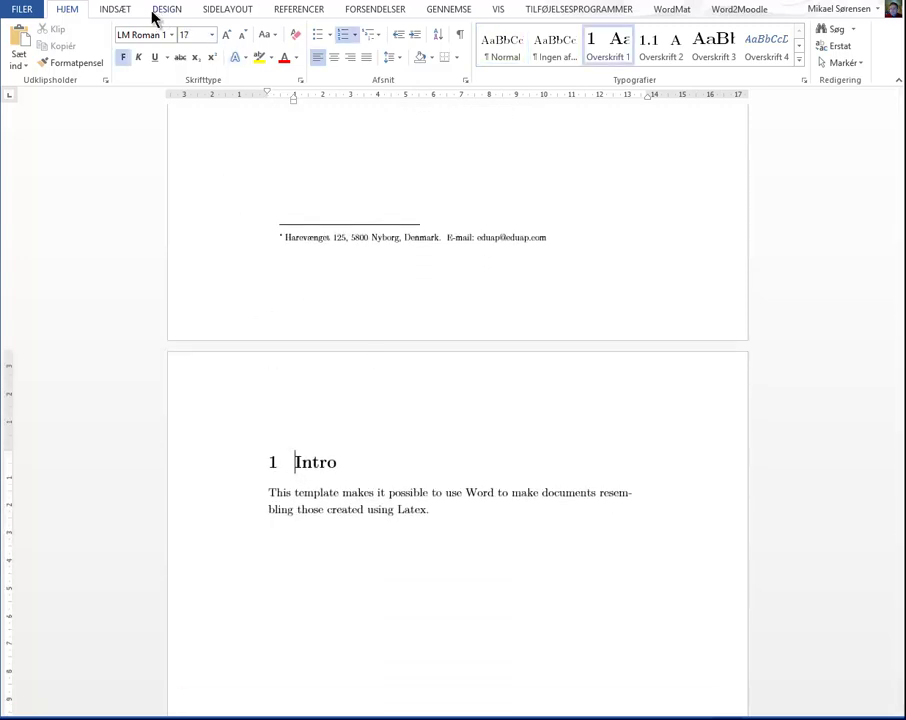
click(116, 10)
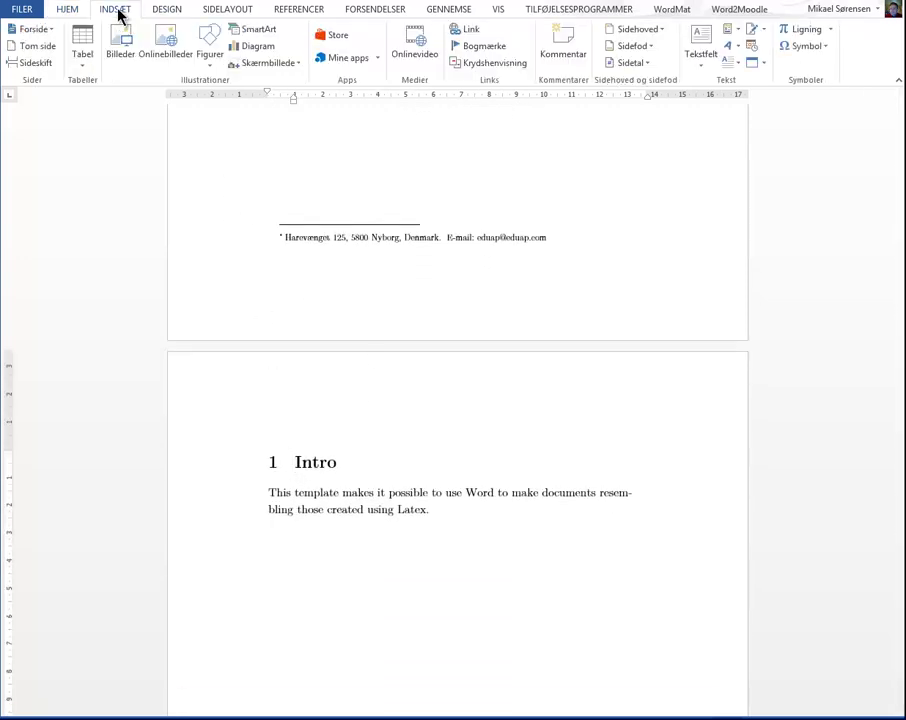
click(292, 12)
click(34, 68)
click(124, 140)
click(340, 478)
key(BackSpace)
key(BackSpace)
key(BackSpace)
key(BackSpace)
key(BackSpace)
key(BackSpace)
key(BackSpace)
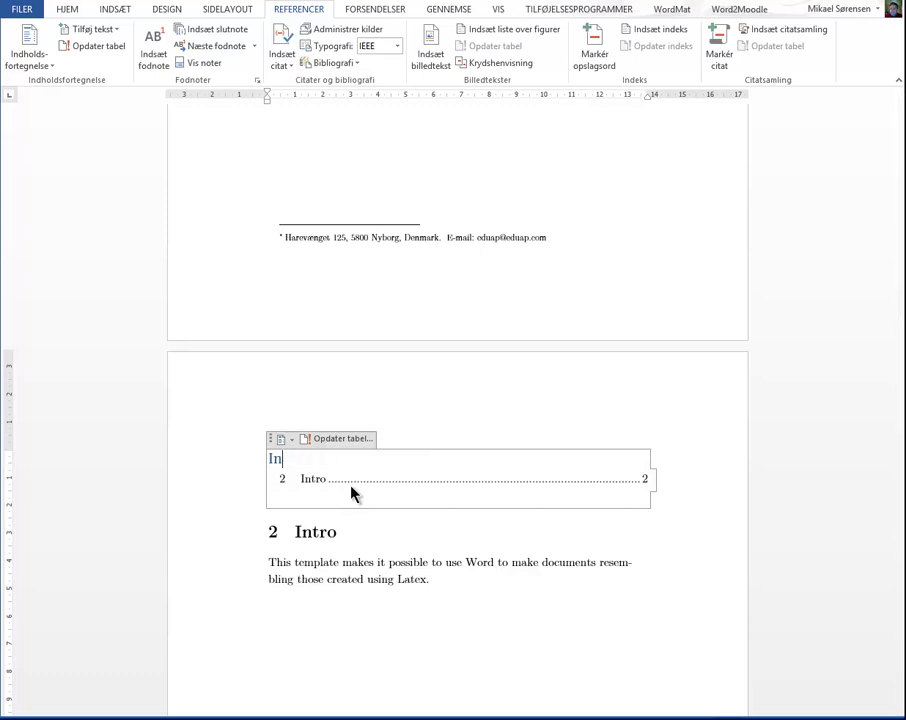
text(Content)
click(346, 533)
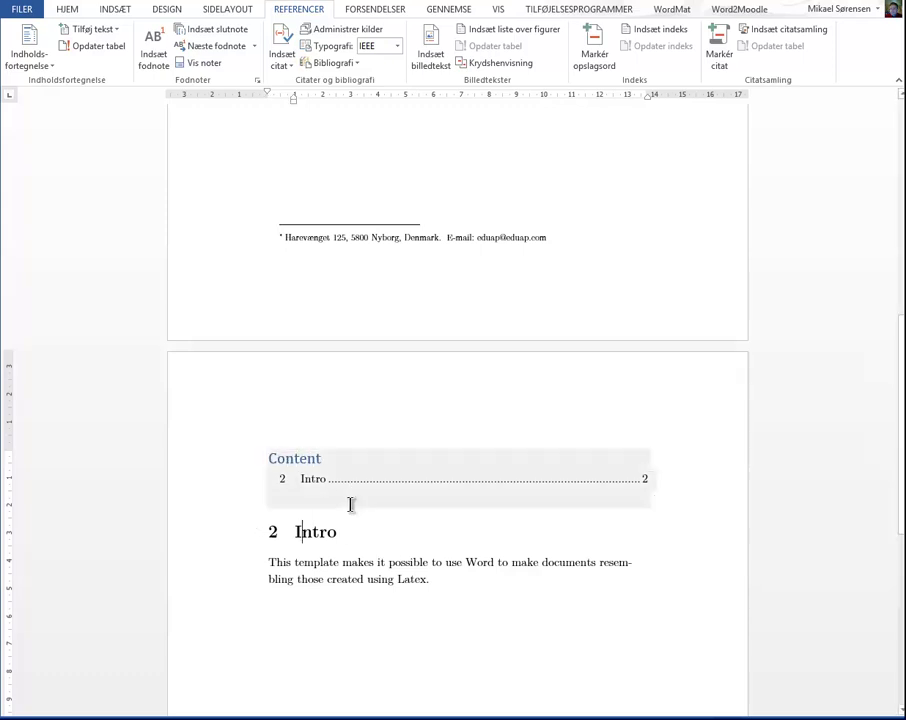
Insert a page break so the Intro section starts on the next page
click(677, 495)
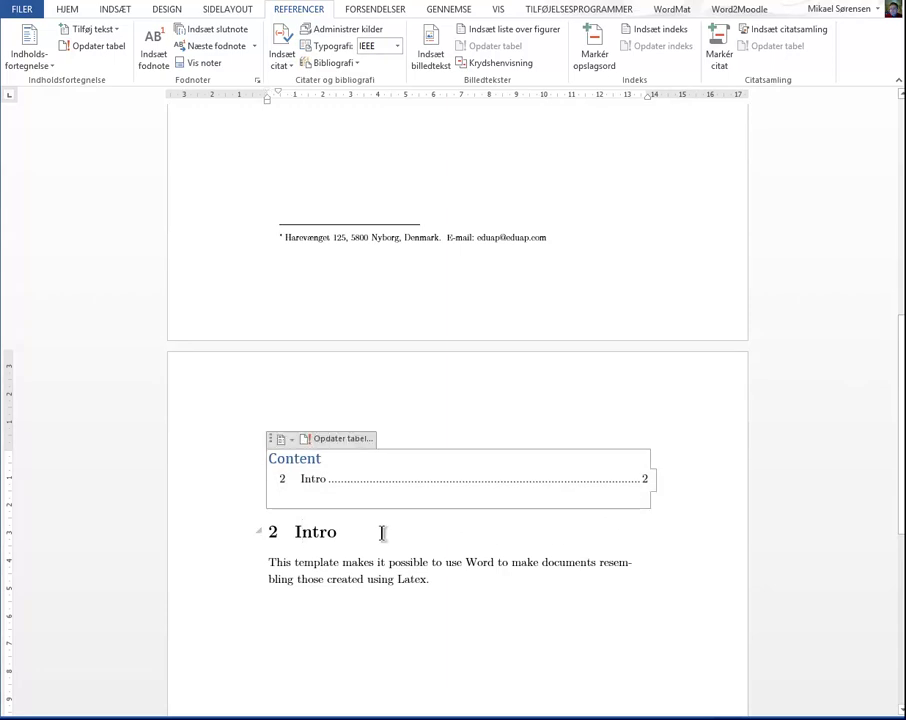
click(298, 533)
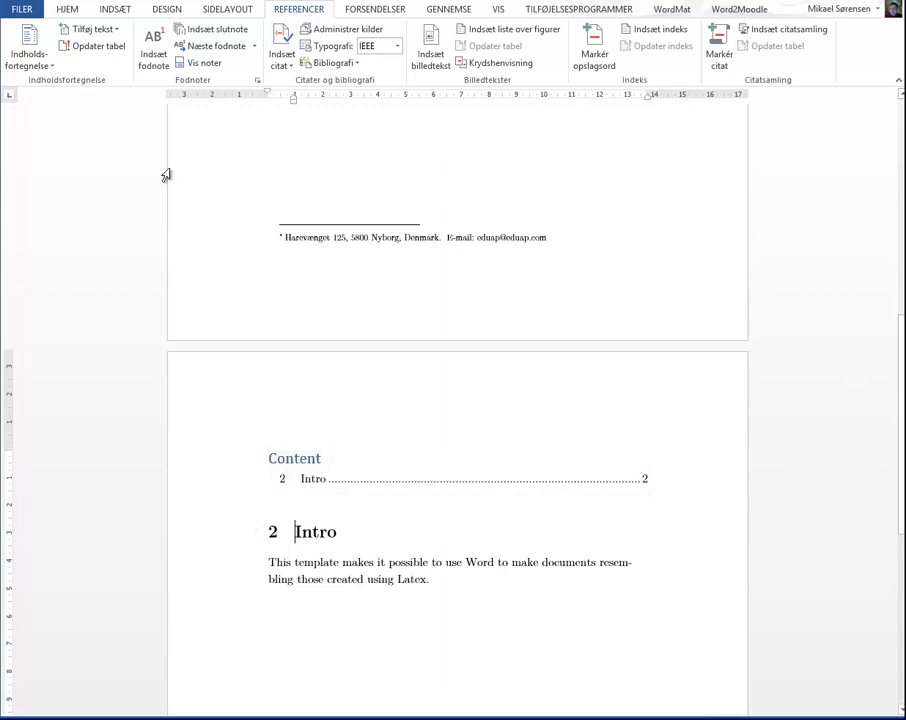
click(119, 12)
click(33, 62)
scroll(472, 420, up, 20)
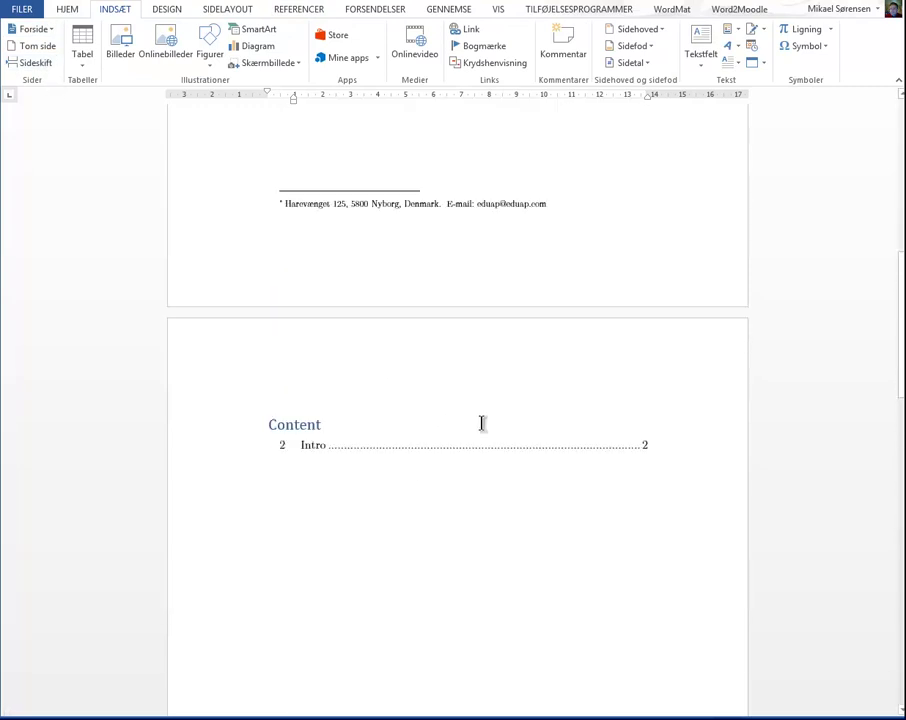
scroll(481, 425, down, 20)
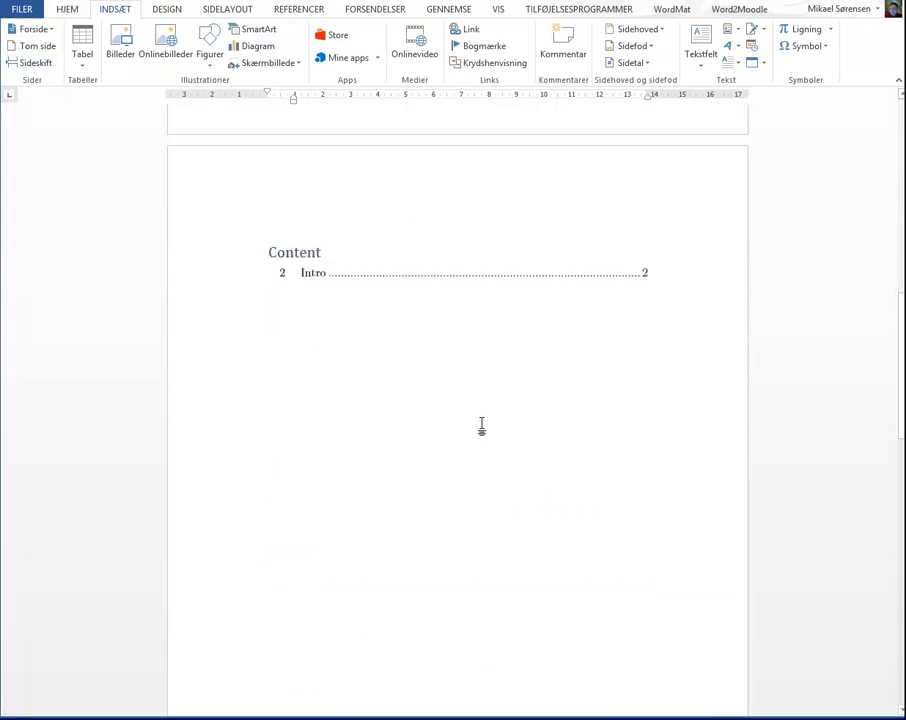
Add an Overskrift 2 subheading 'Sub sections' under Intro, followed by two 'sdfsdf' lines
click(445, 351)
click(70, 11)
click(669, 47)
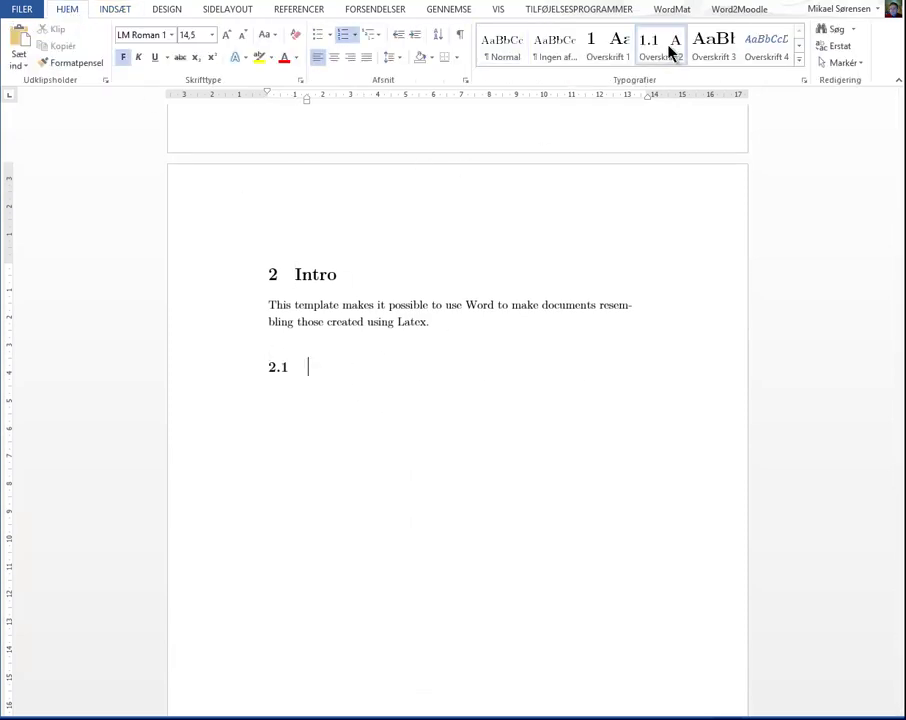
text(sub sections)
key(Return)
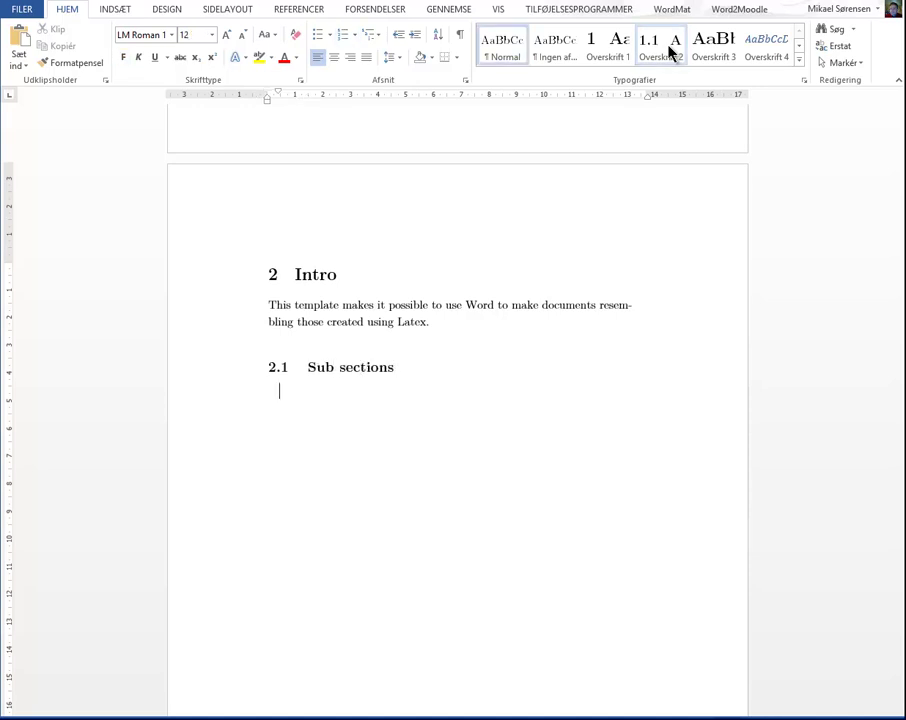
text(sdfsdf)
key(Return)
text(sdfsdf)
key(Return)
Add an Overskrift 1 heading 'Fsfds' and restart heading numbering at 1 for Intro
click(617, 52)
text(fsfds)
key(Return)
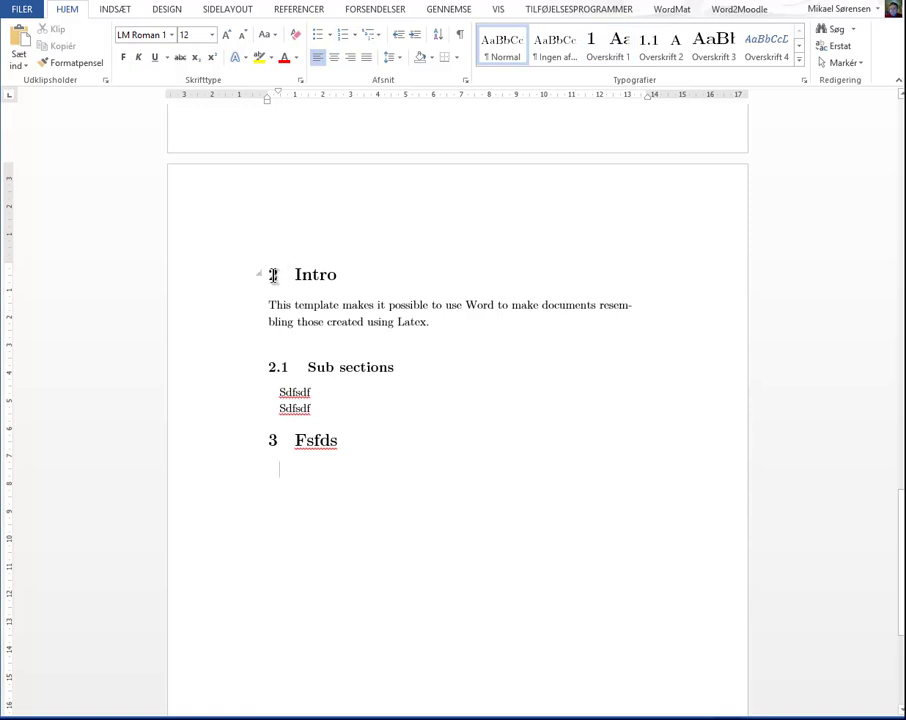
right_click(274, 277)
click(338, 378)
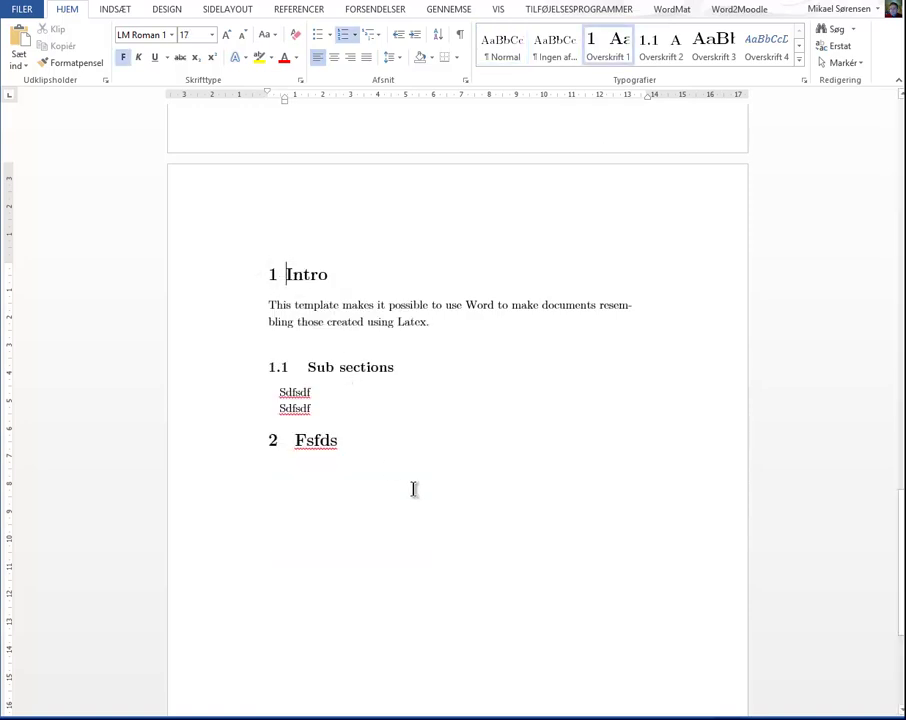
Begin adding a new cited source at the end of the Intro paragraph
click(416, 489)
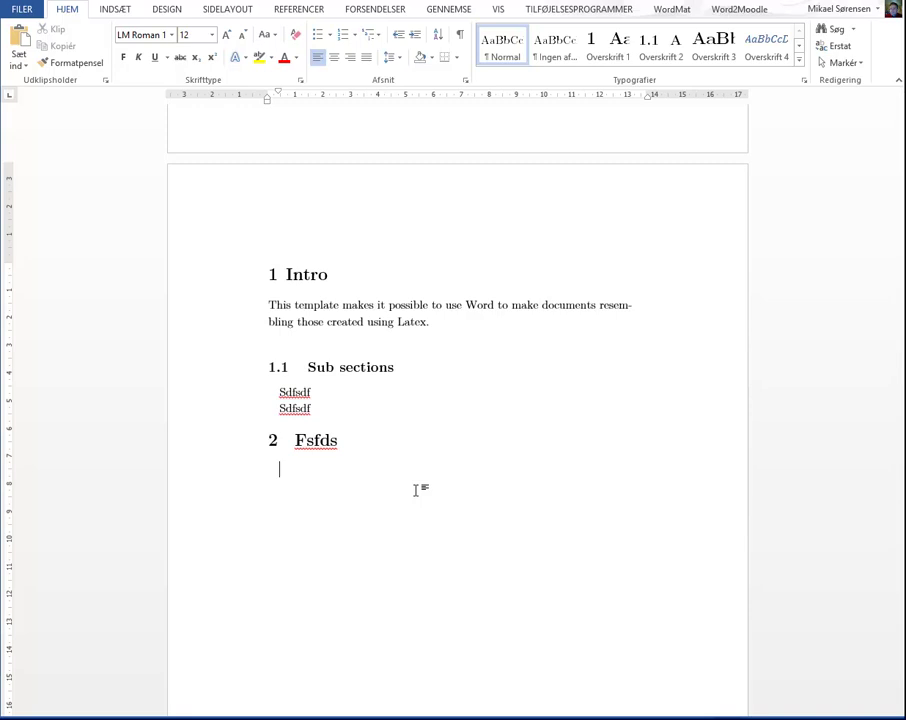
click(442, 323)
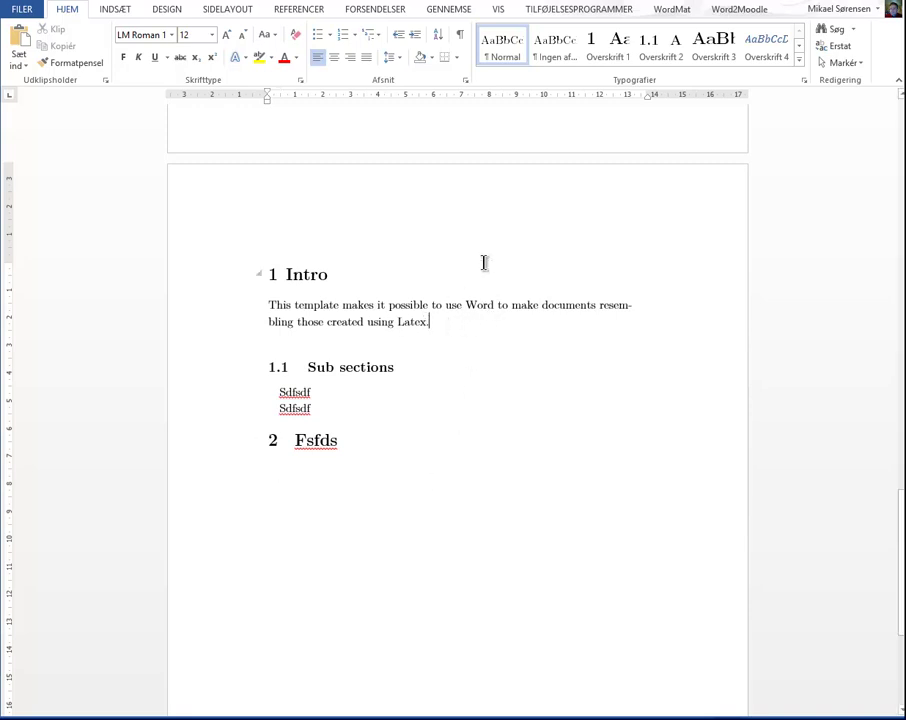
click(316, 9)
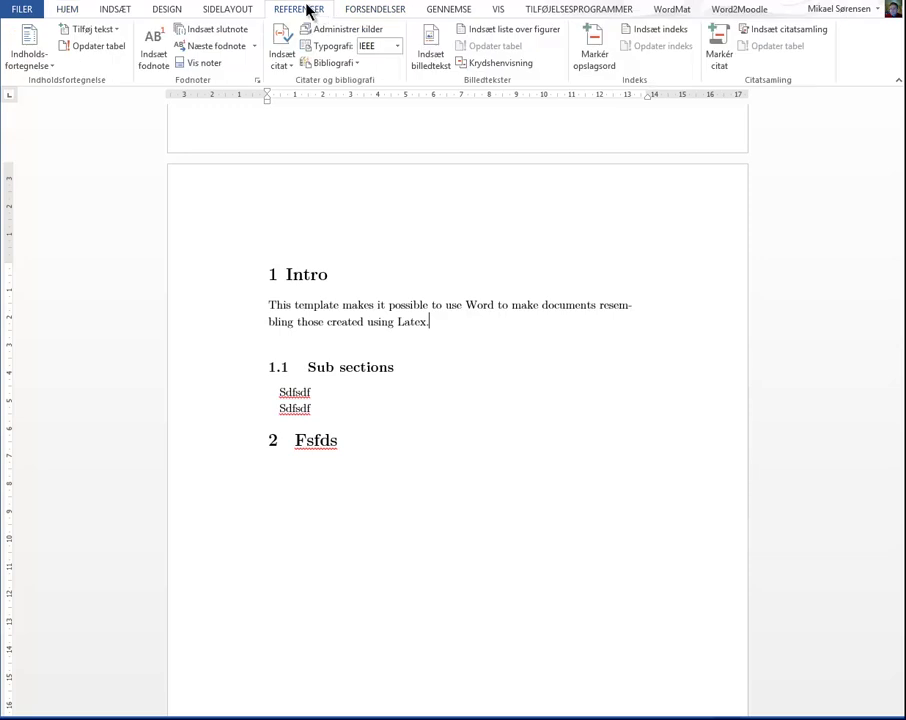
click(280, 45)
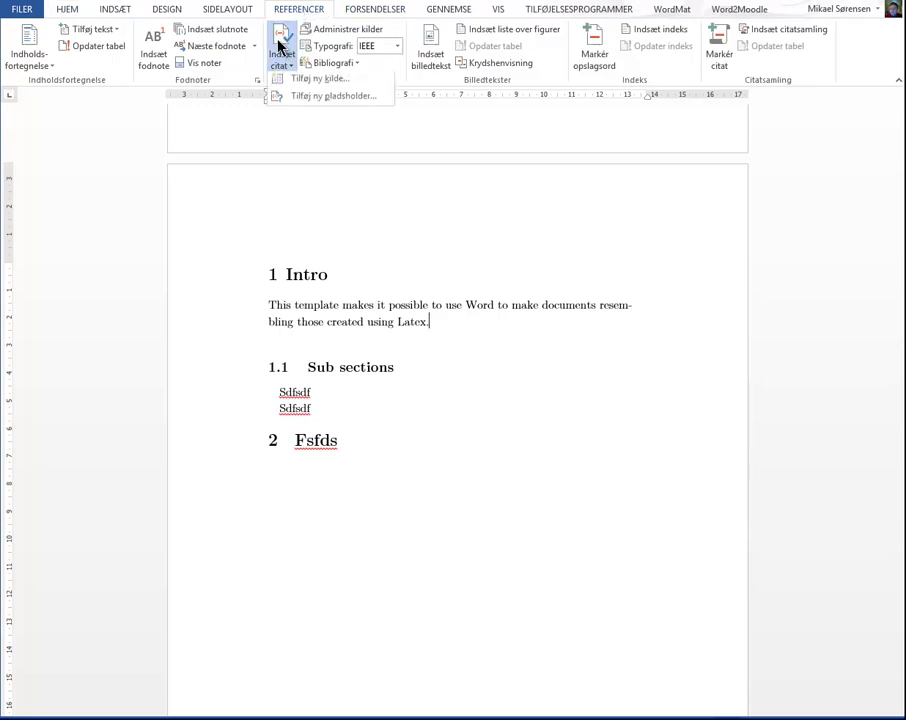
click(321, 84)
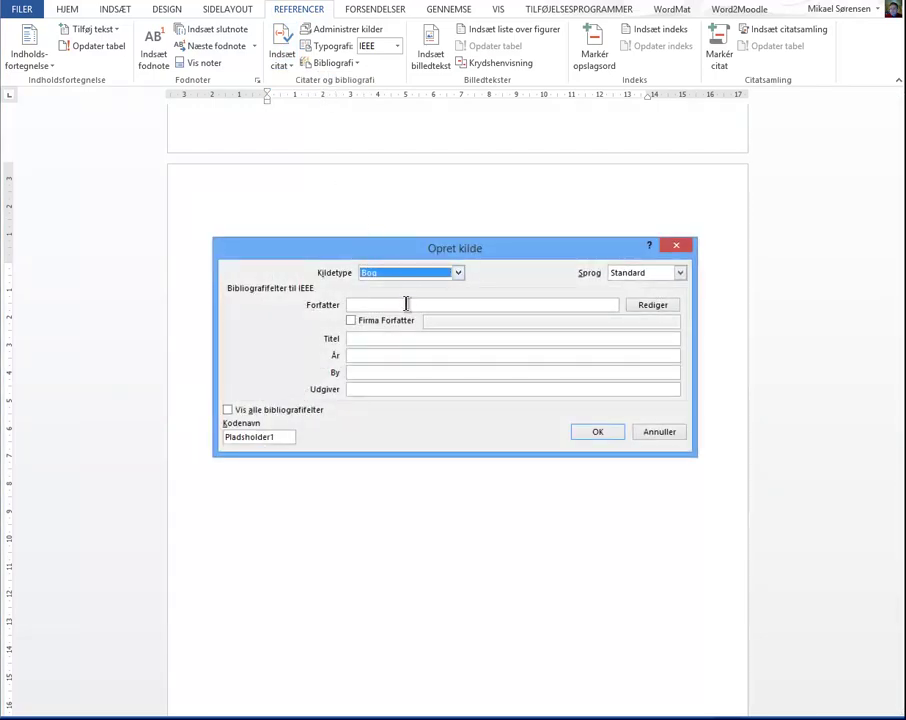
Enter the book's author, title i-fysik c, publisher Gyldendal and year 2013, and insert the citation
click(406, 304)
text(Mikael)
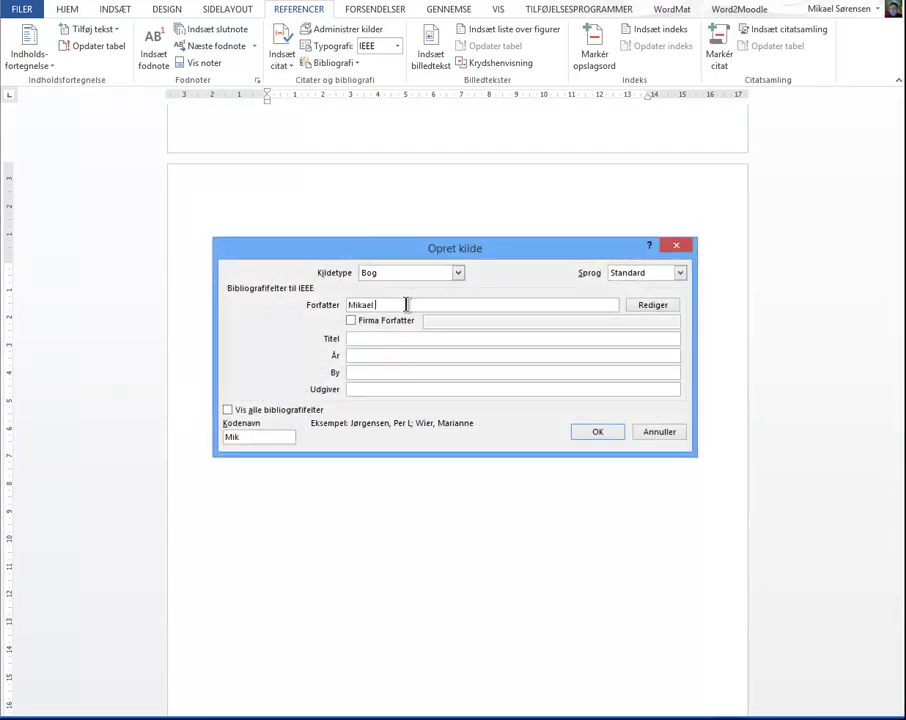
text( Samsøe Sørensen)
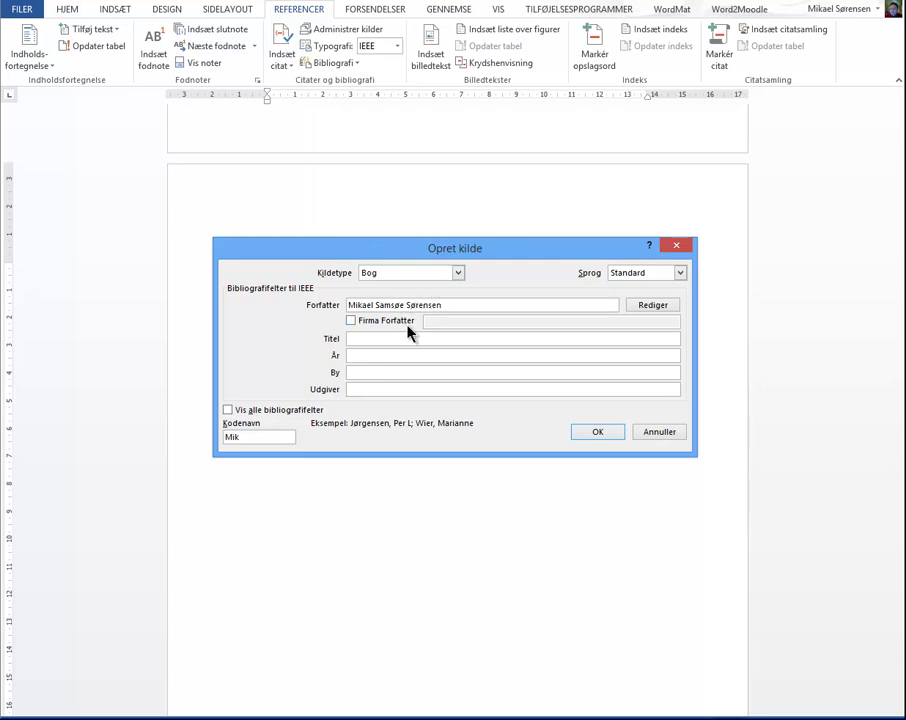
click(414, 337)
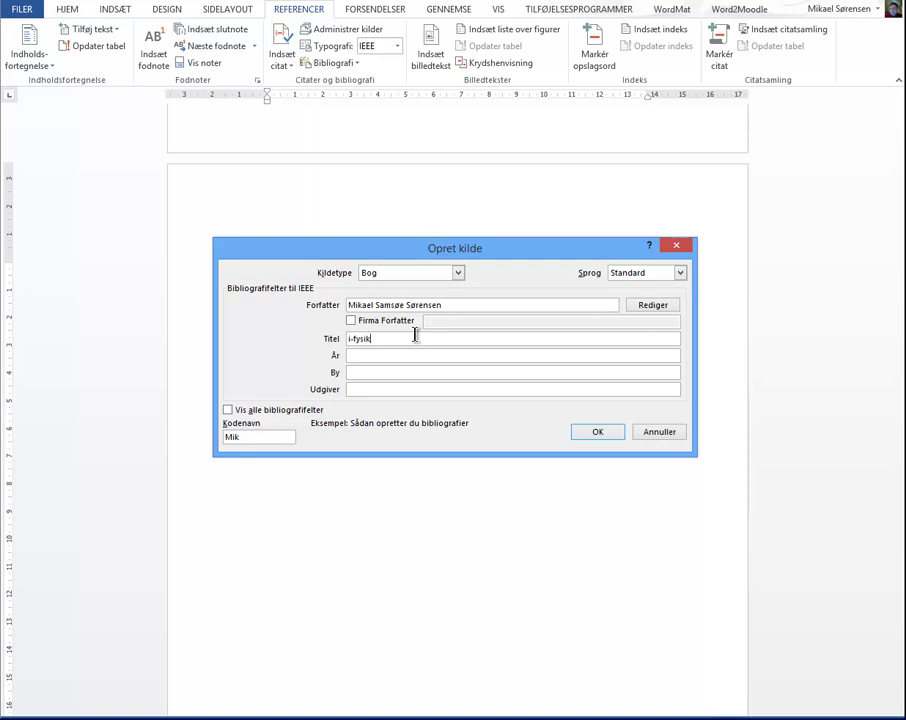
click(415, 388)
text(Gyldendal)
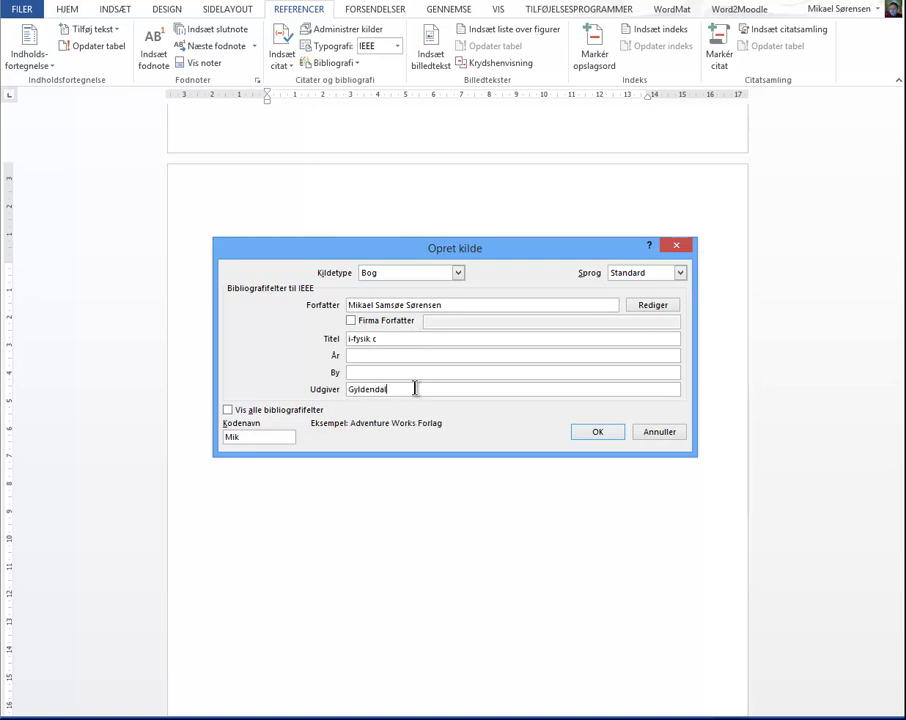
click(407, 354)
text(2013)
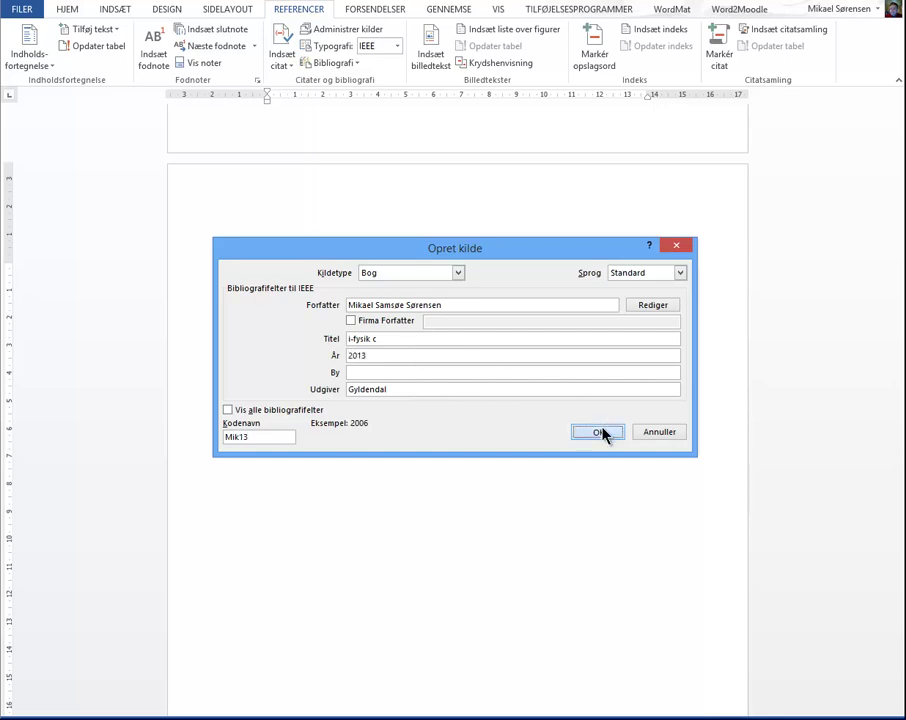
click(600, 431)
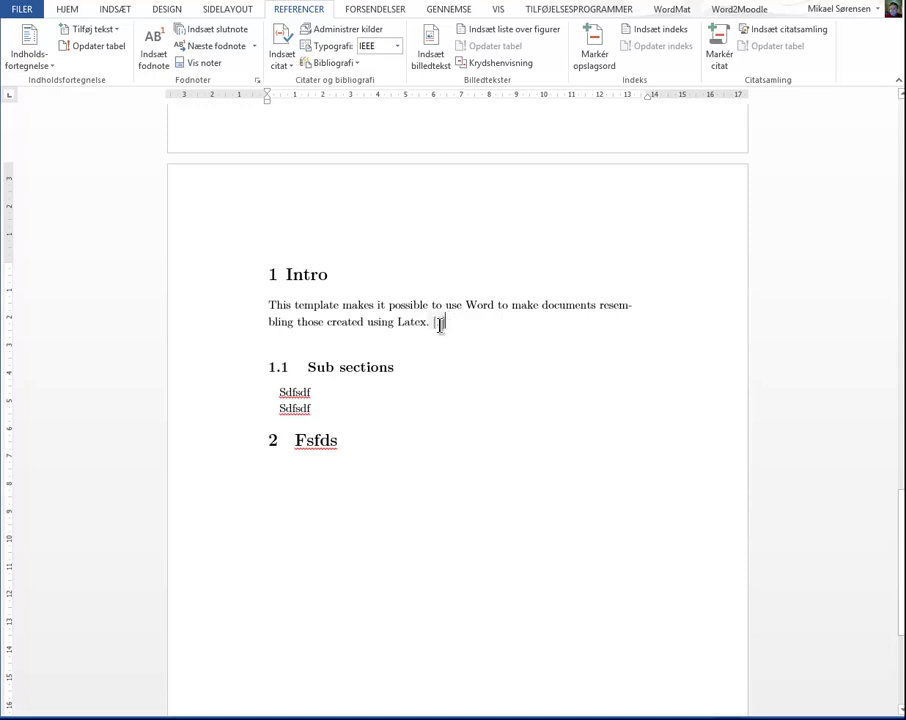
Cite the saved i-fysik c book after the first Sdfsdf line
click(350, 394)
click(281, 62)
click(307, 99)
Insert a page break after section 2 Fsfds and review the citation style list, keeping IEEE
click(378, 520)
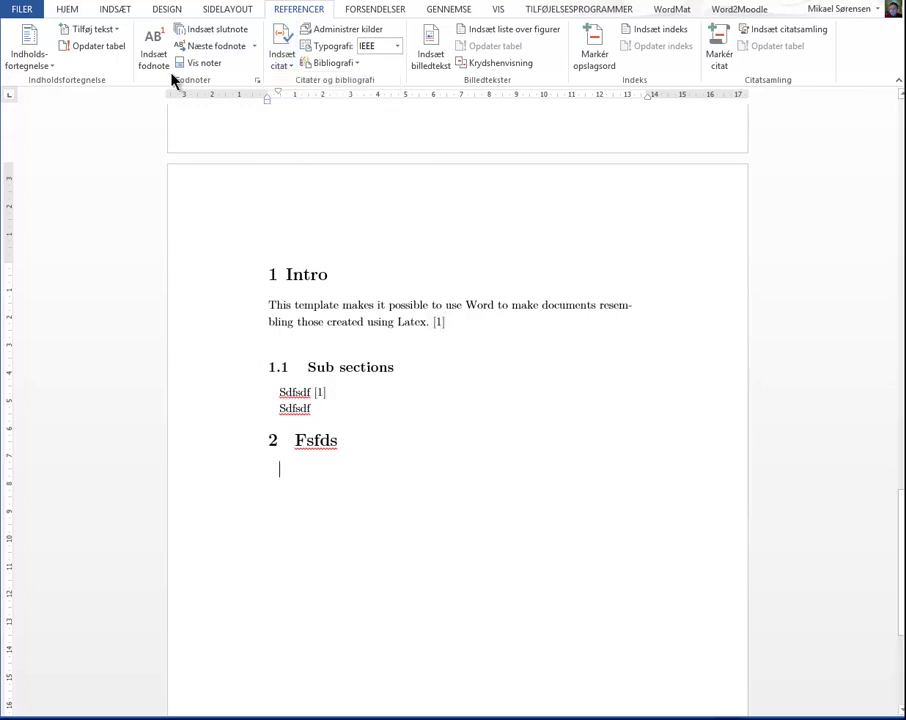
click(115, 12)
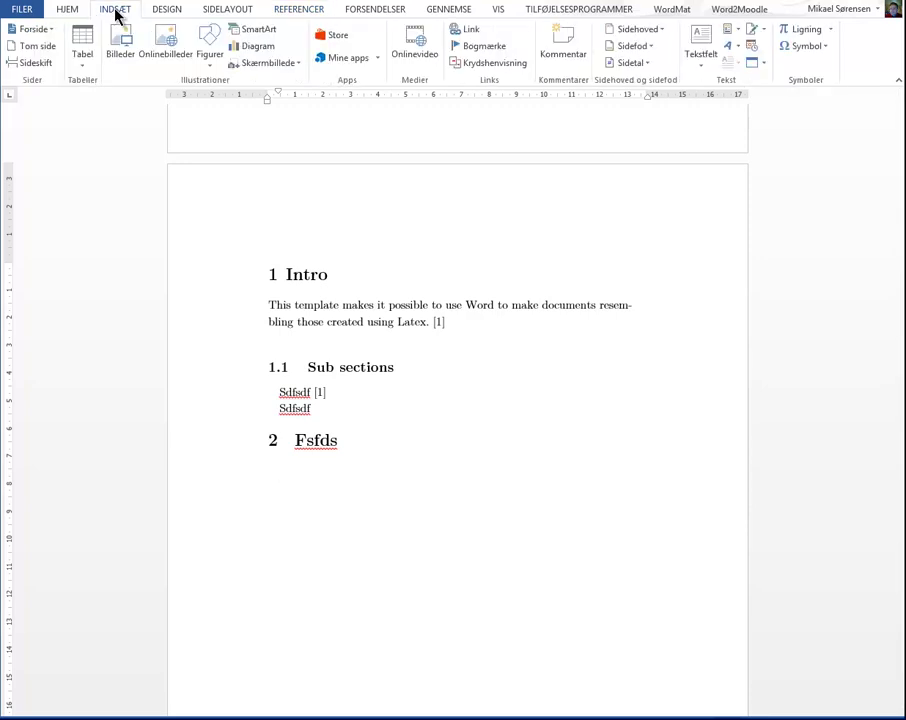
click(45, 66)
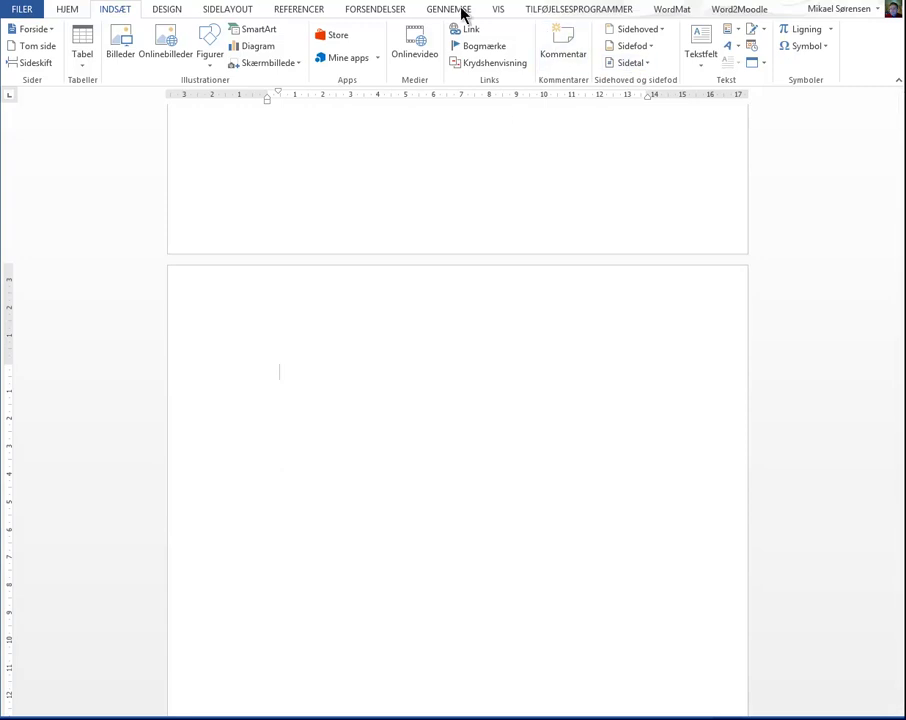
click(295, 10)
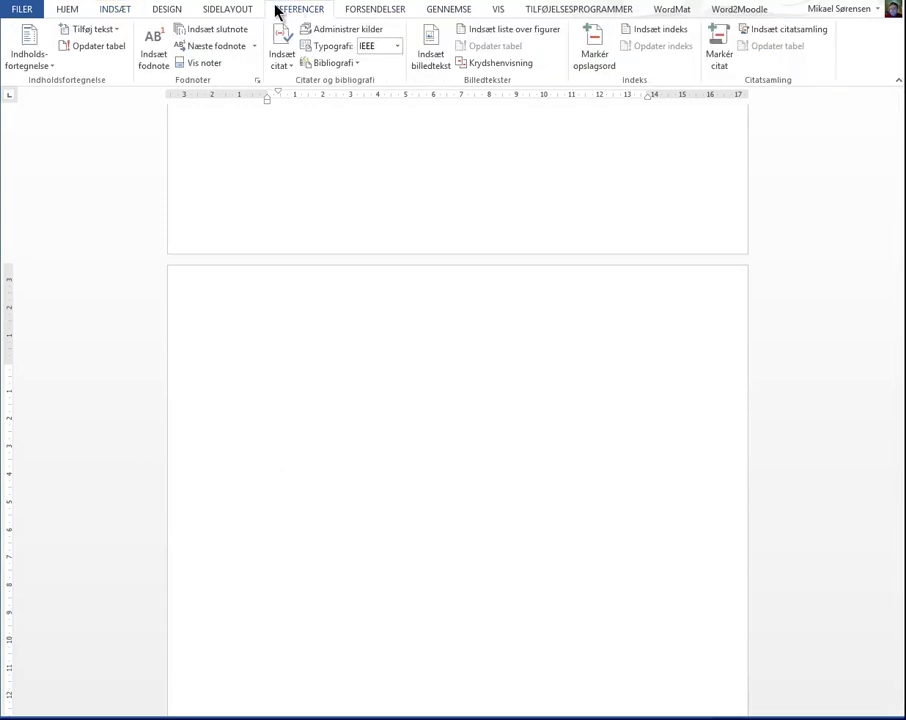
click(397, 47)
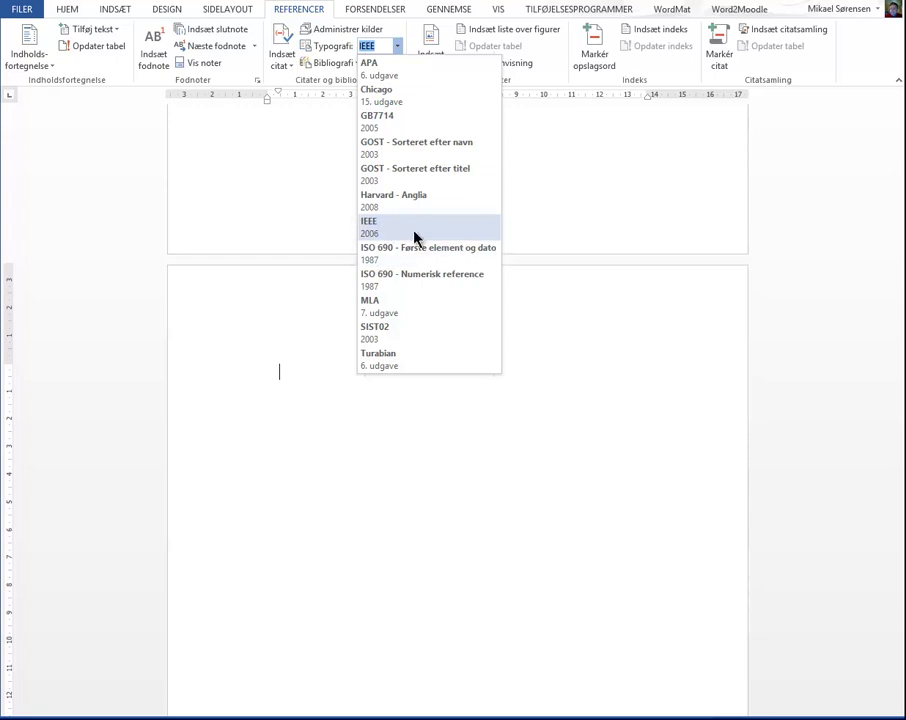
Insert a bibliography on the new last page
click(346, 65)
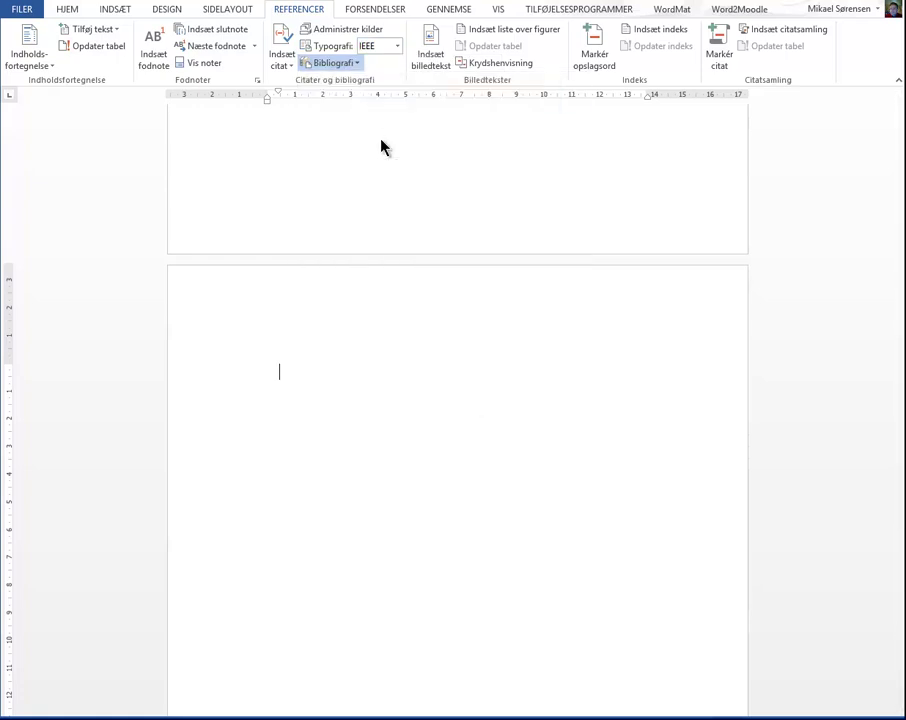
scroll(664, 555, up, 1)
scroll(664, 555, up, 12)
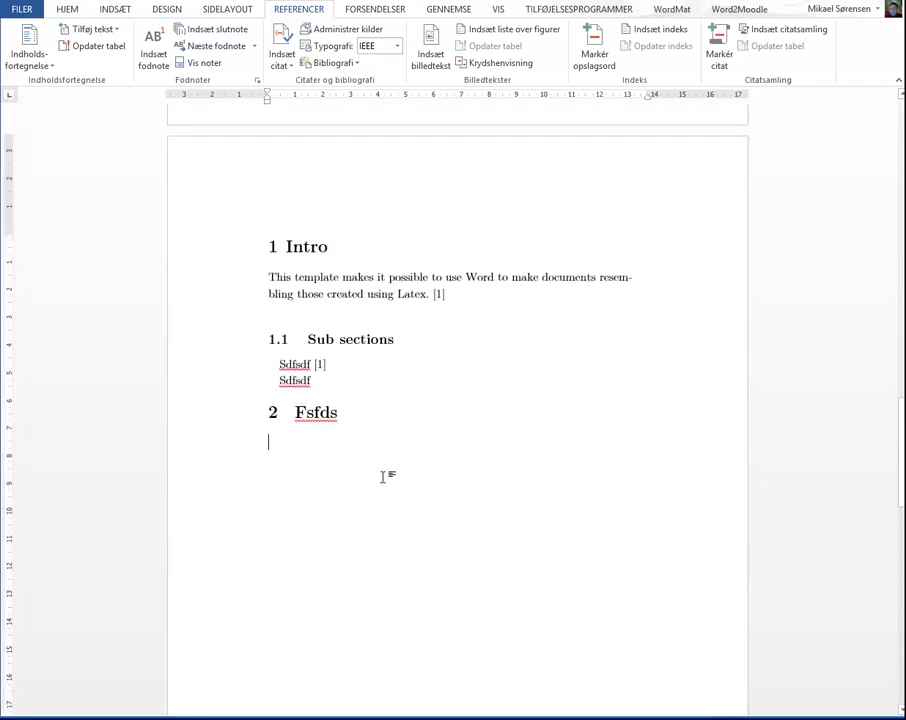
Under 2 Fsfds, add the equation x^2=9 and a line reading 'alt+m'
key(Return)
key(BackSpace)
key(Return)
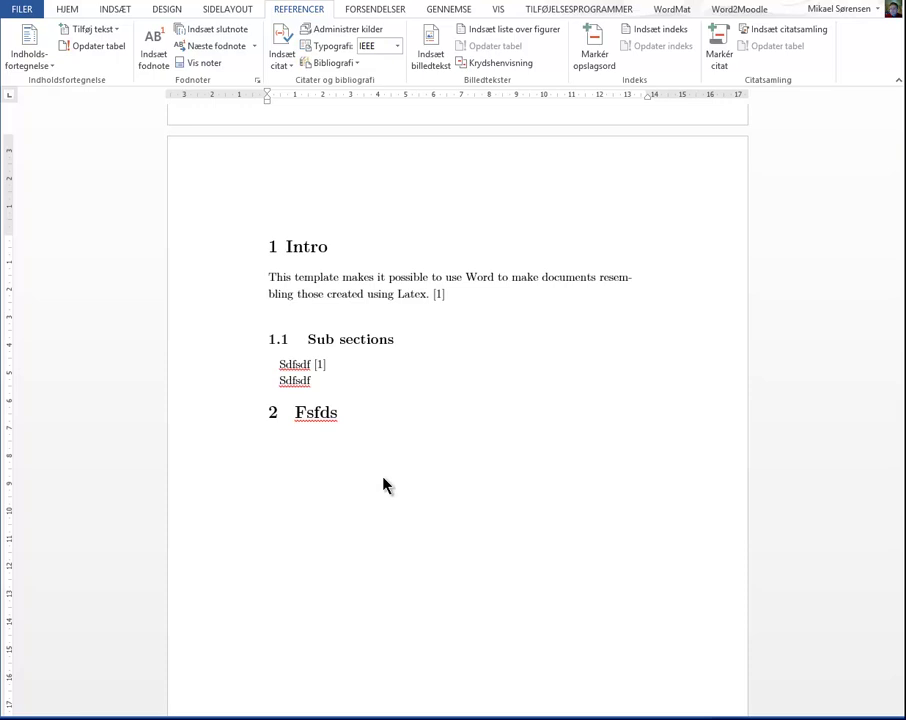
key(alt+equal)
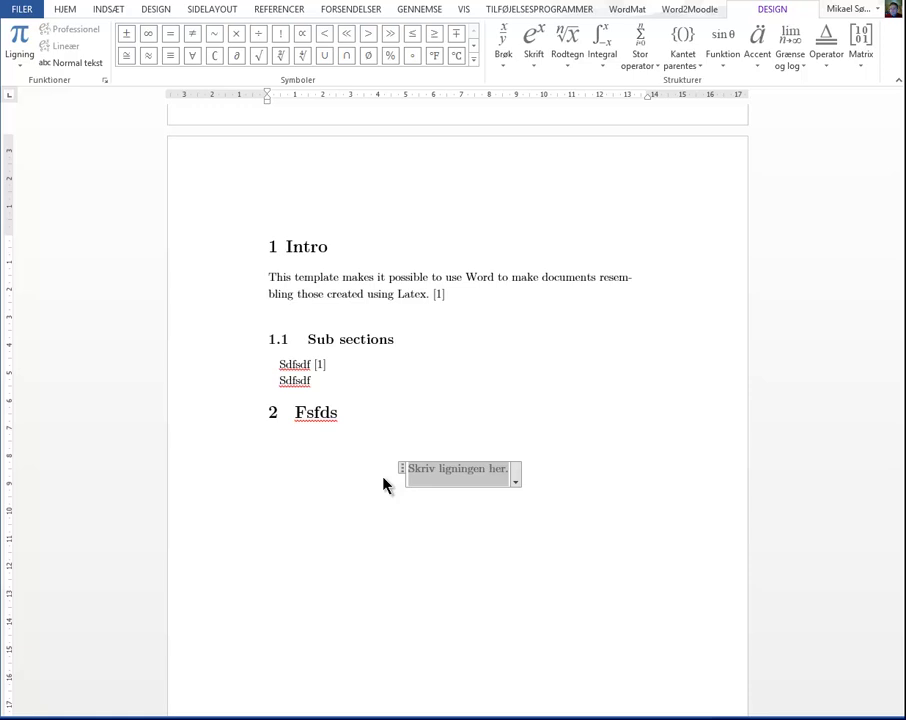
text(x^2)
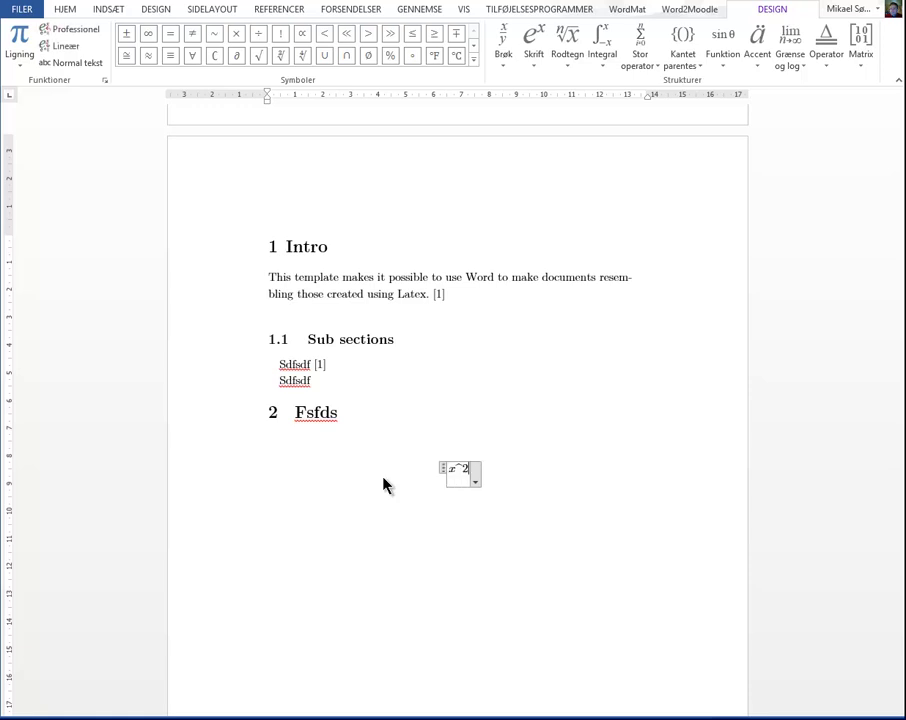
text(=9)
key(Return)
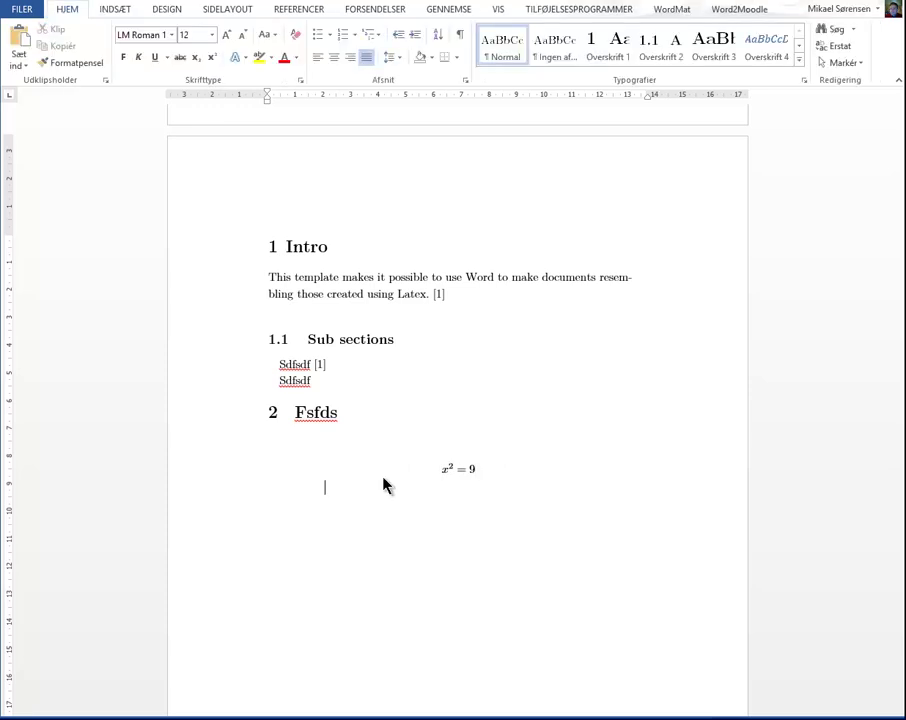
text(alt+m)
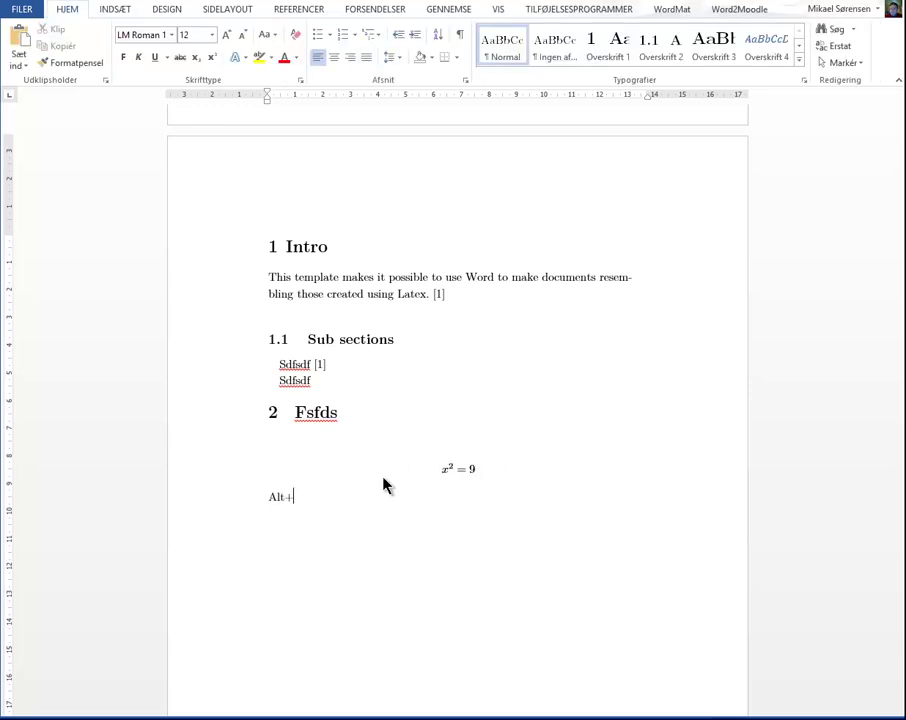
key(Return)
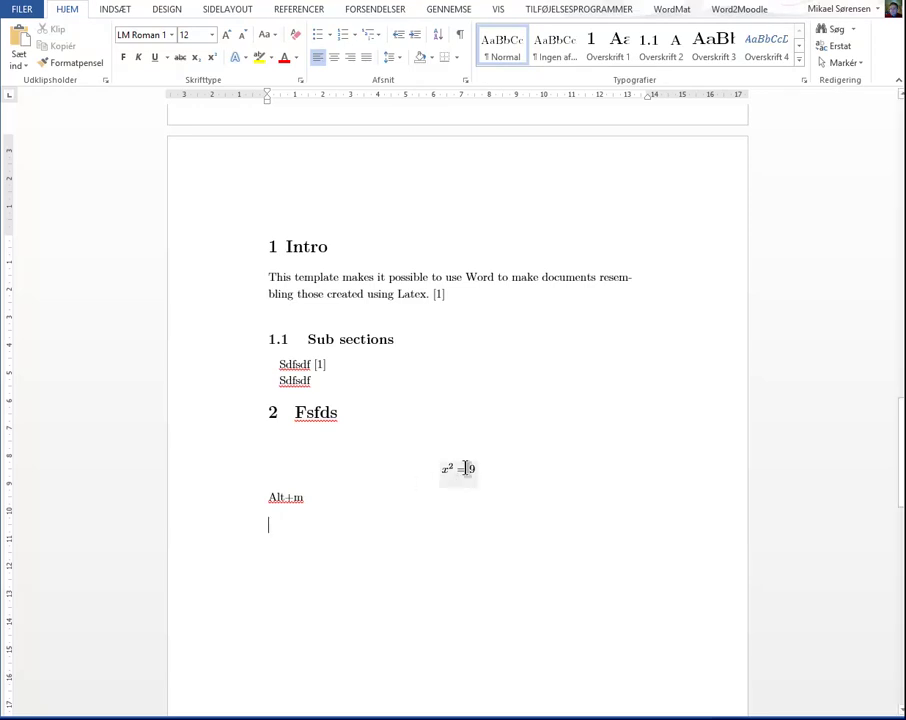
Insert the WordMat numbered equation 3+4, labelled (1), and type 'Sfd' below it
key(alt+m)
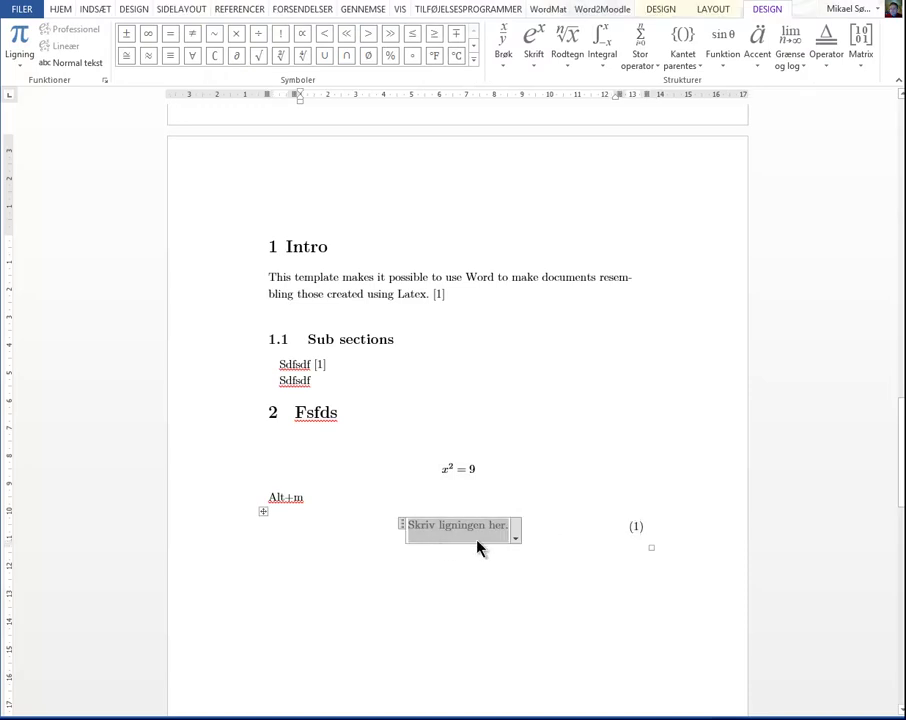
text(3+4)
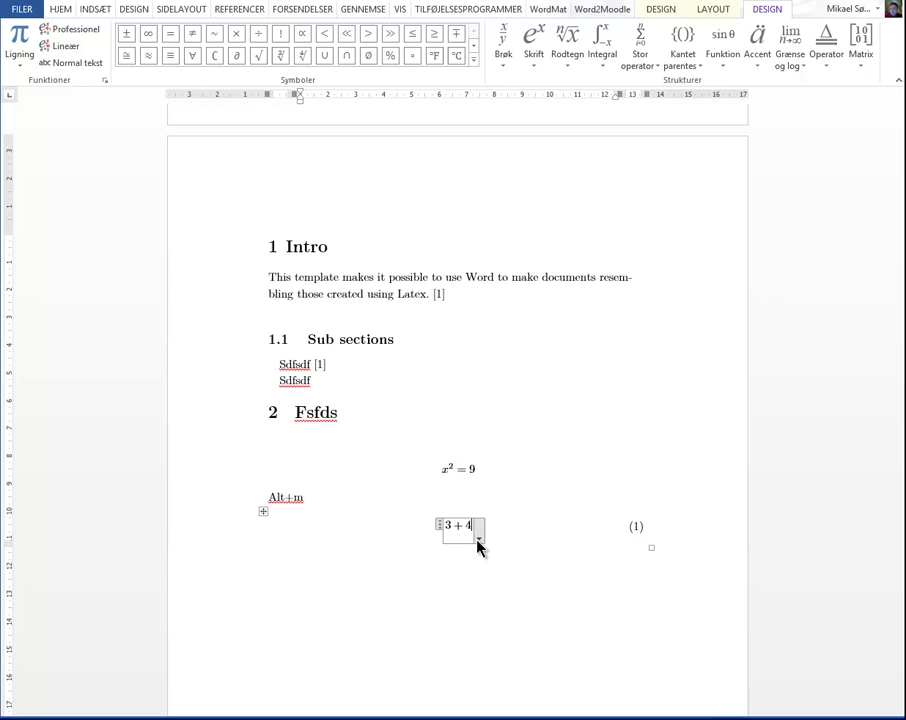
click(387, 587)
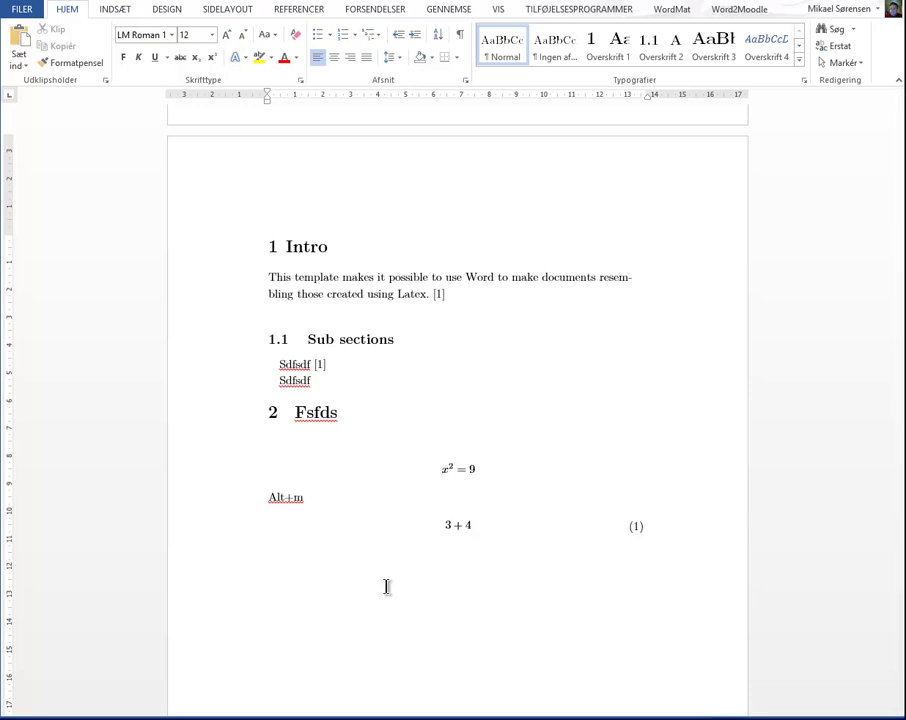
text(Sfd)
key(Return)
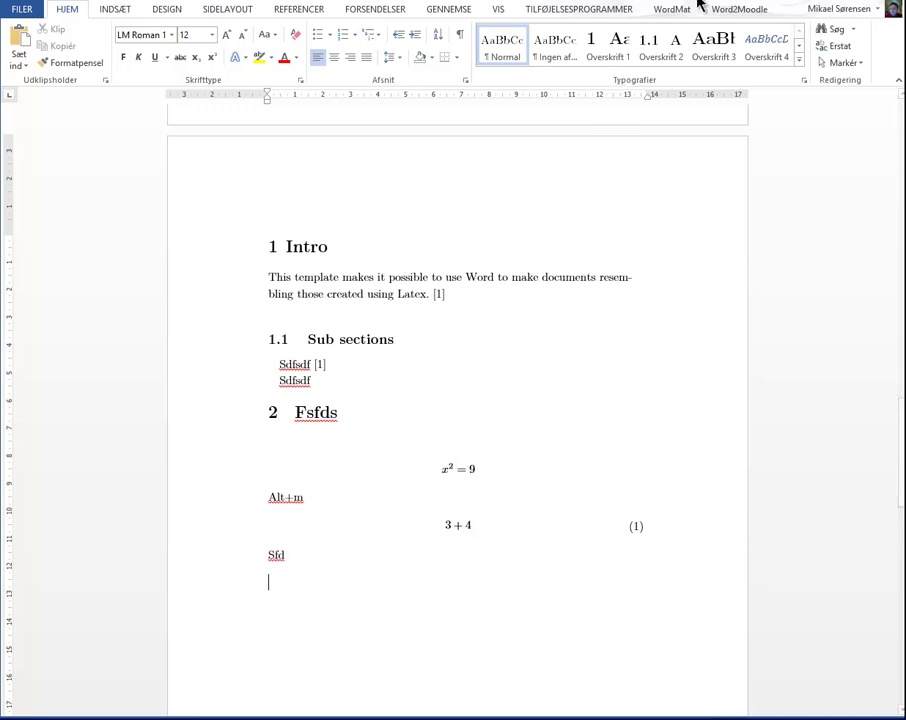
Insert a WordMat numbered equation named 'quadratic' reading x = (−b ± √D)/(2a)
click(680, 10)
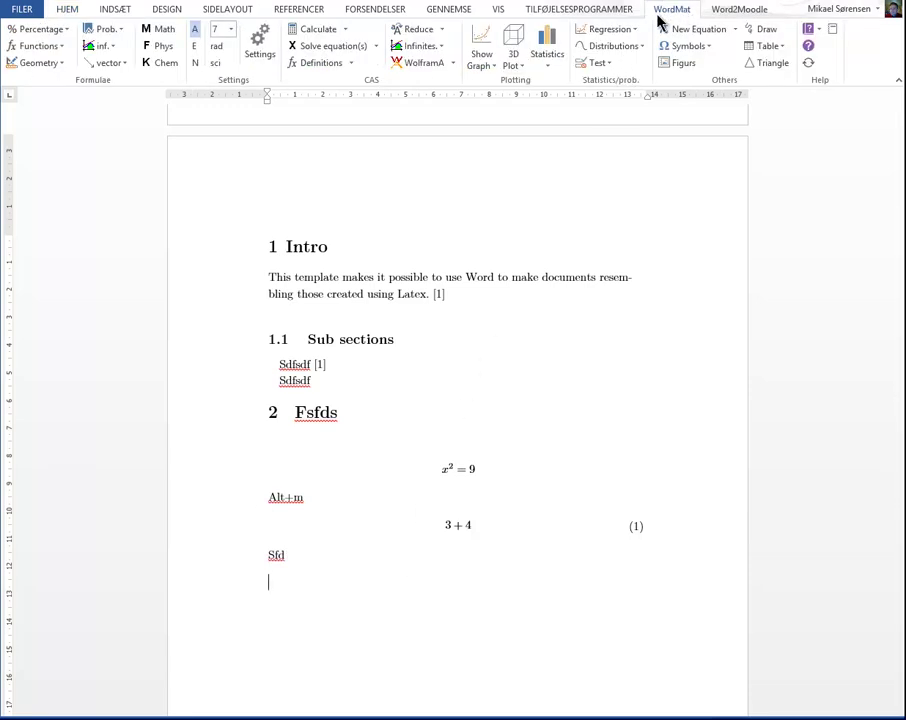
click(735, 30)
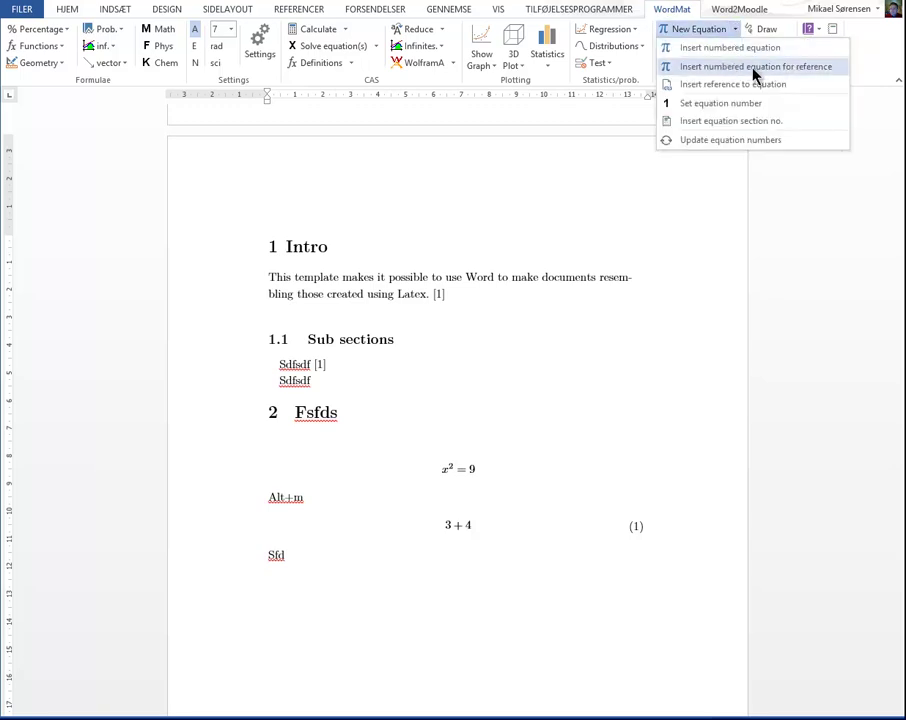
click(780, 70)
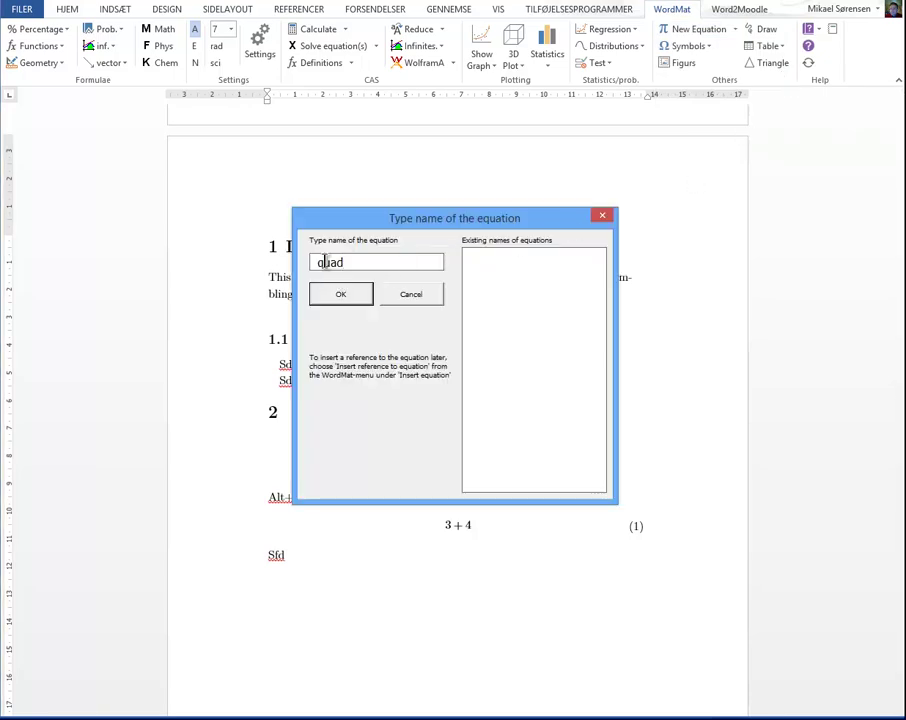
text(ratic)
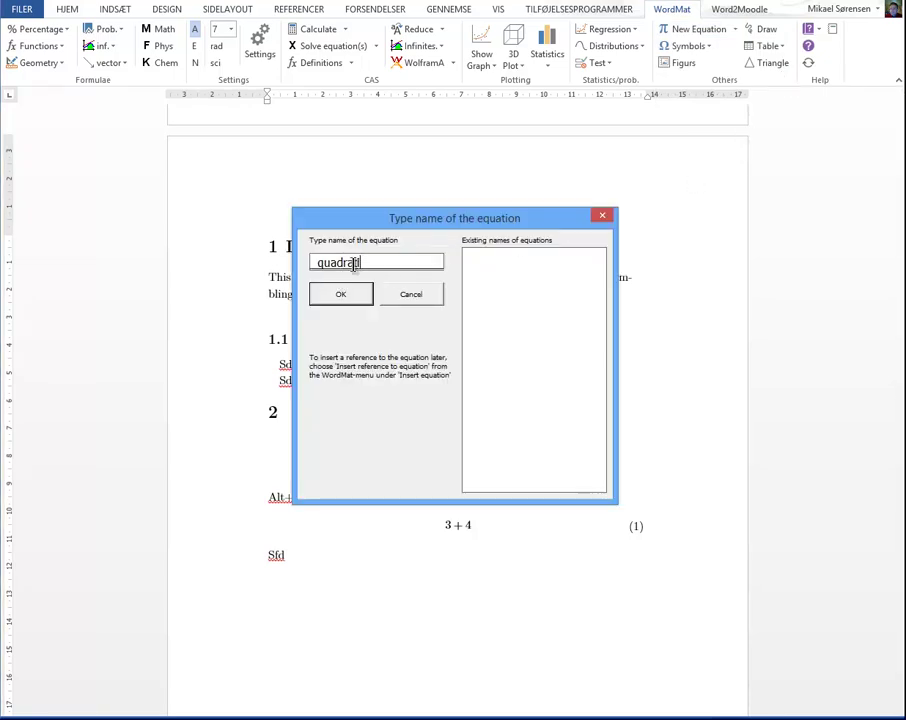
click(357, 294)
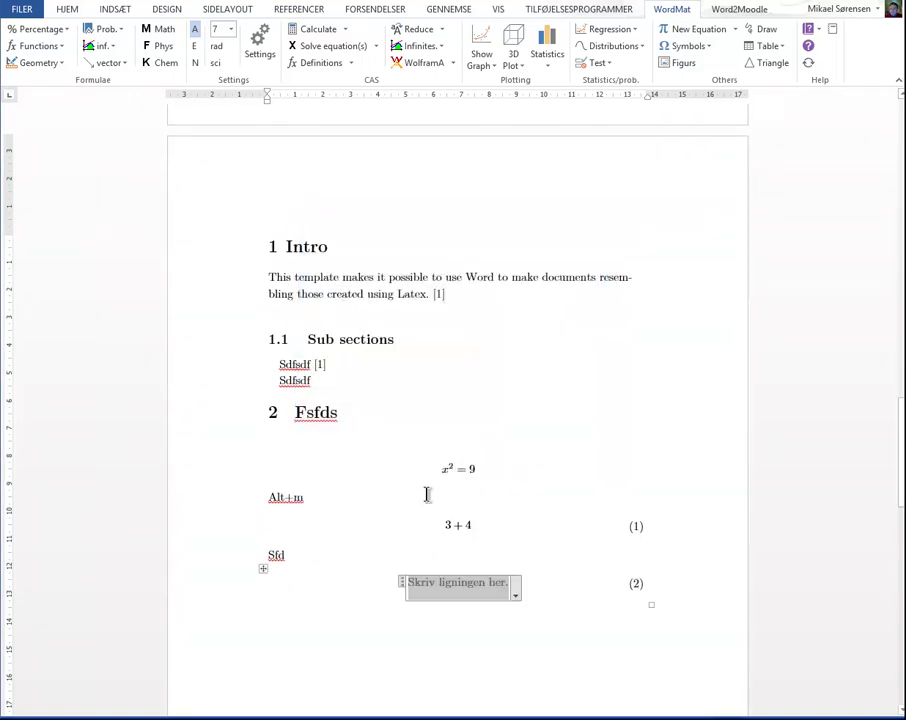
text(x=)
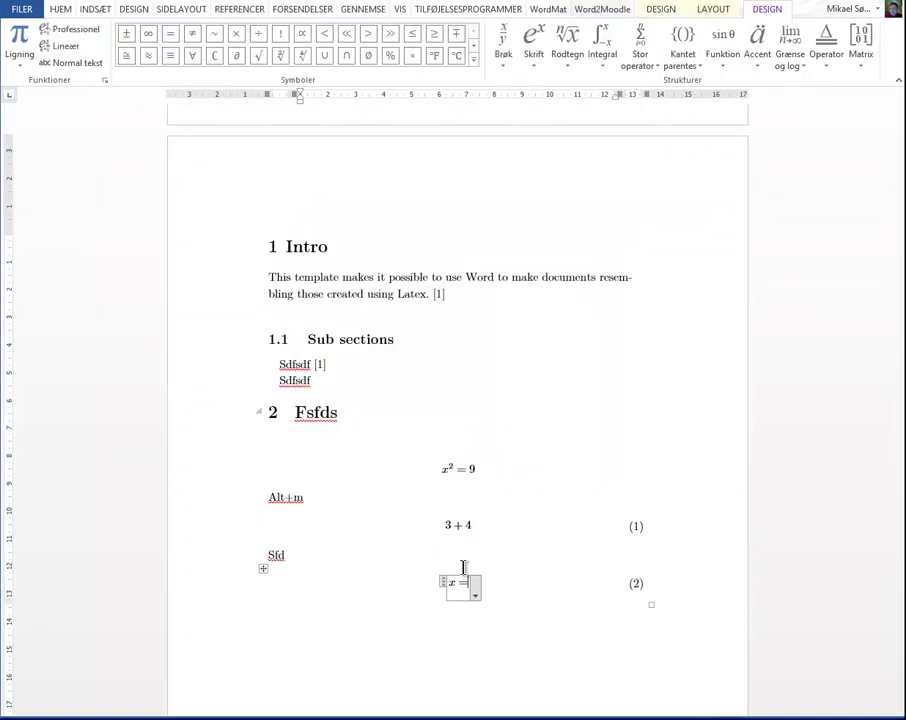
text(/)
key(Down)
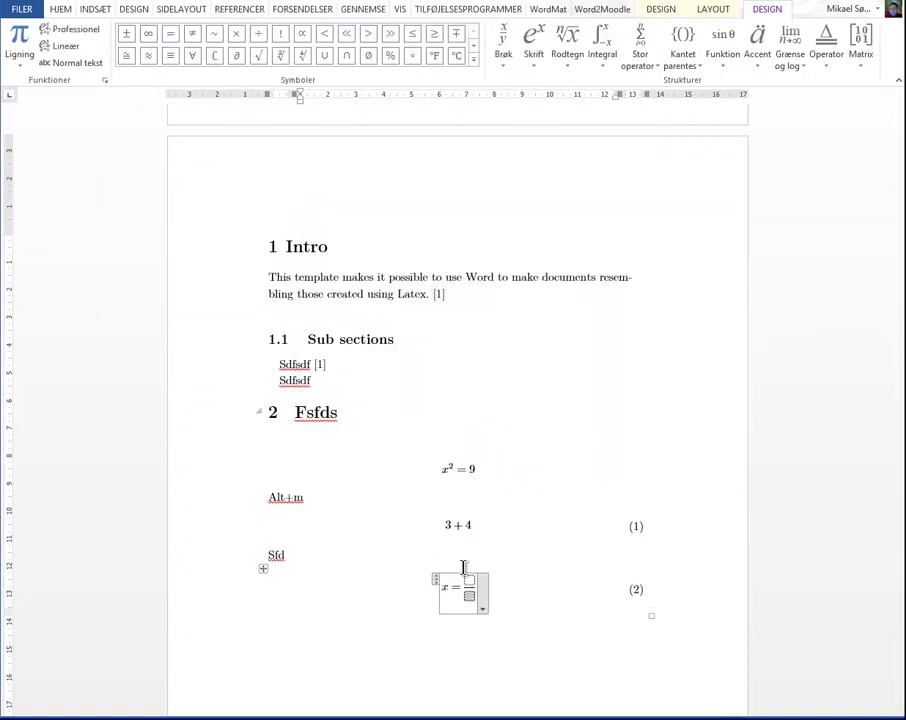
text(2a)
key(Up)
text(-b+\sqrt )
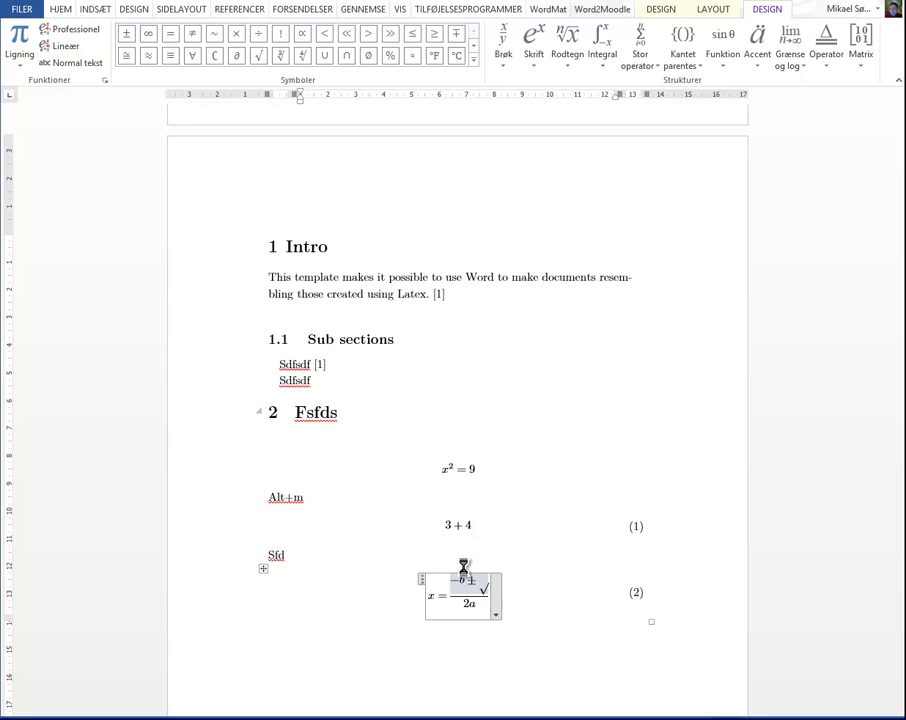
text(D)
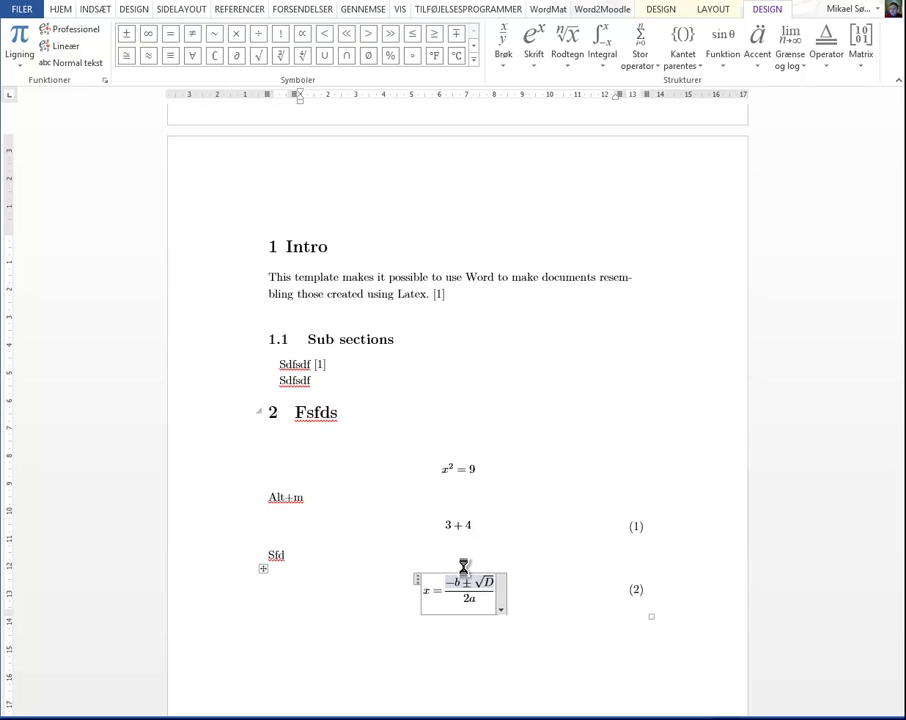
click(336, 650)
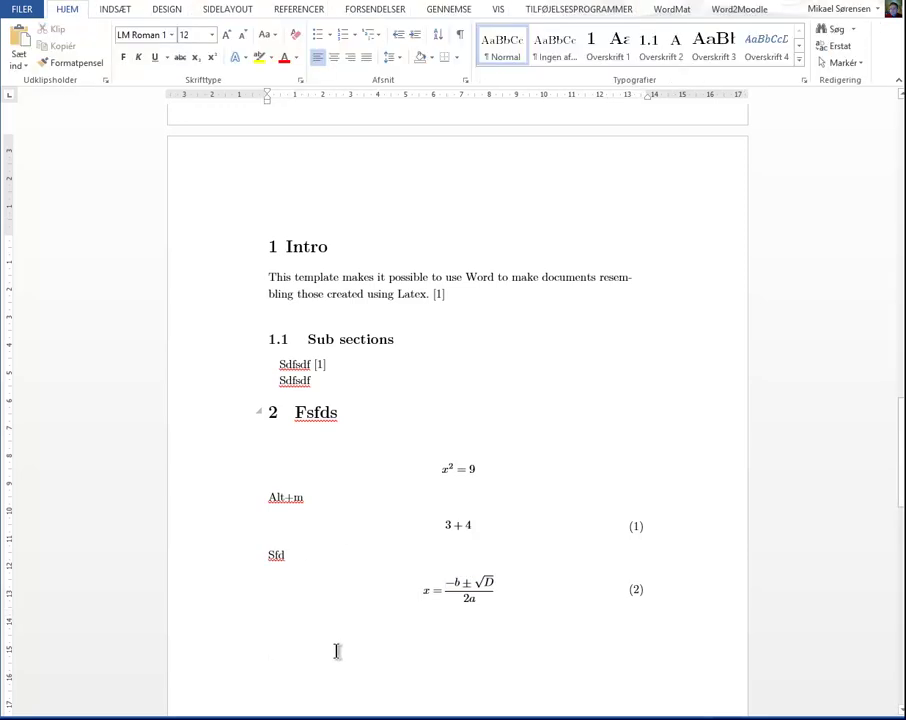
Type 'Please look at' followed by a WordMat cross-reference to the quadratic equation
text(Please )
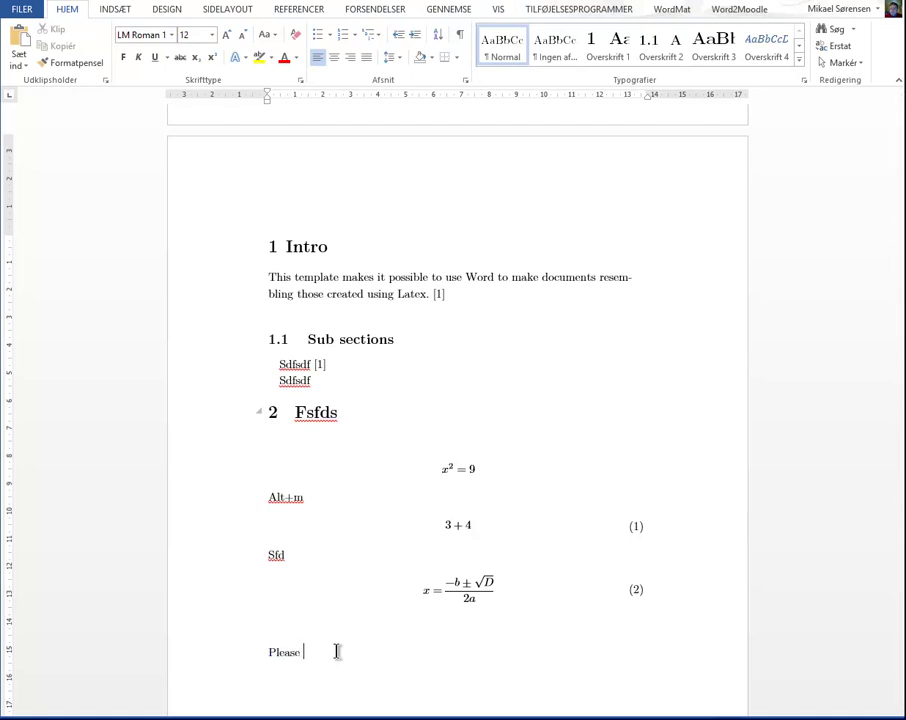
text(ref)
key(BackSpace)
key(BackSpace)
key(BackSpace)
key(BackSpace)
text(look at)
click(675, 10)
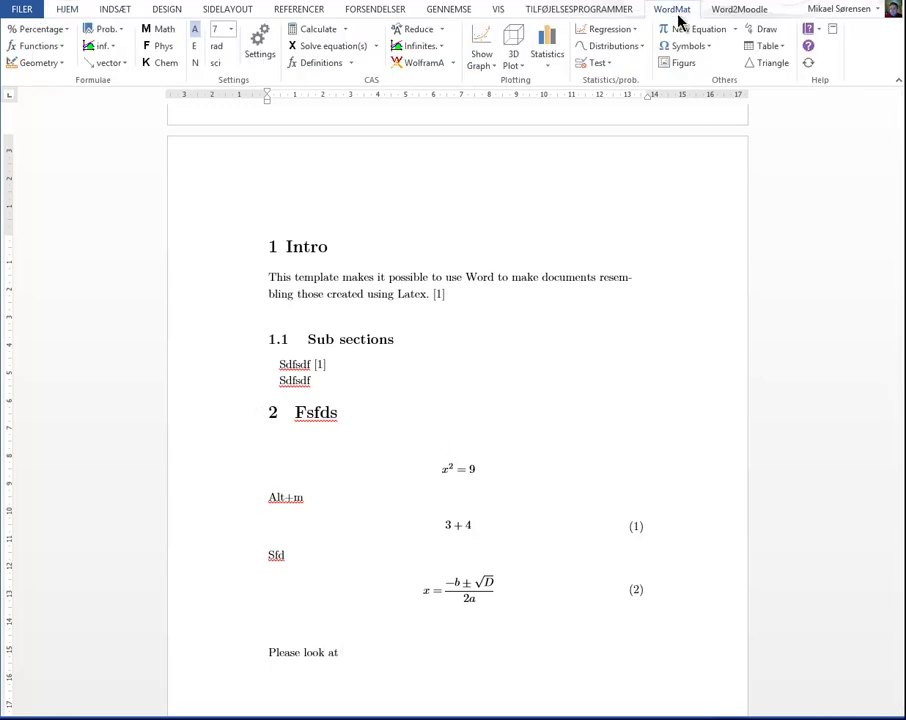
click(735, 31)
click(740, 86)
click(412, 251)
click(535, 256)
click(533, 641)
Add an empty numbered equation on a new line after Sfd
scroll(536, 636, down, 2)
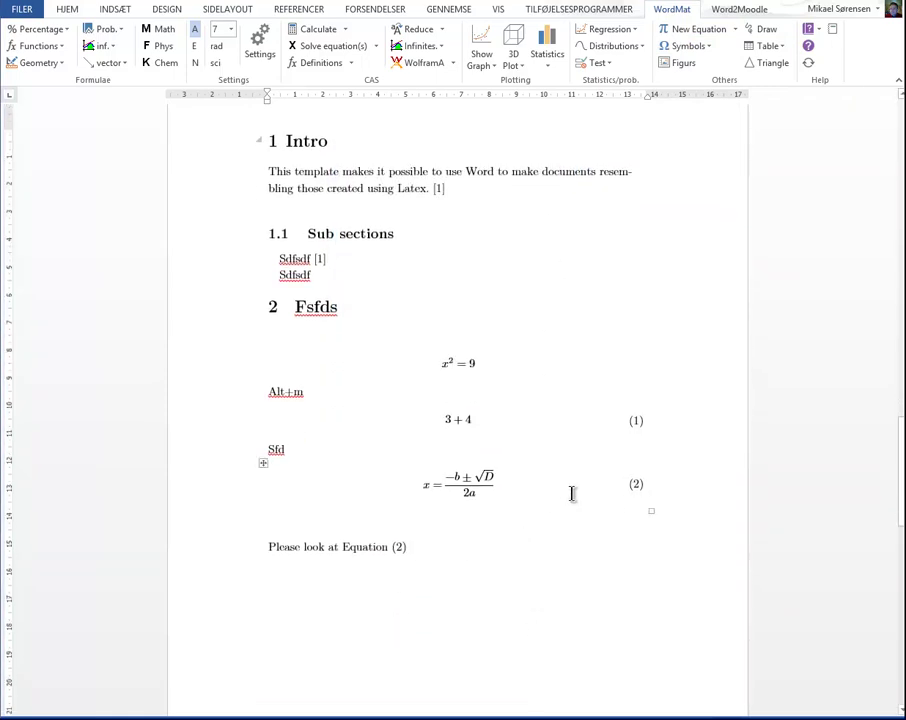
click(575, 446)
key(Return)
key(alt+m)
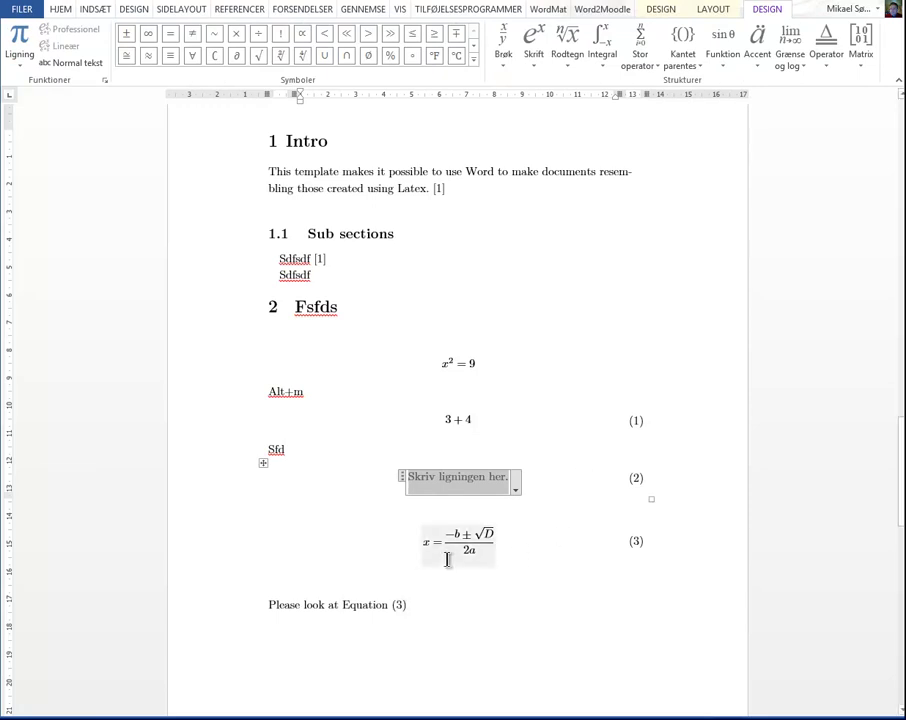
click(561, 612)
key(ctrl+Return)
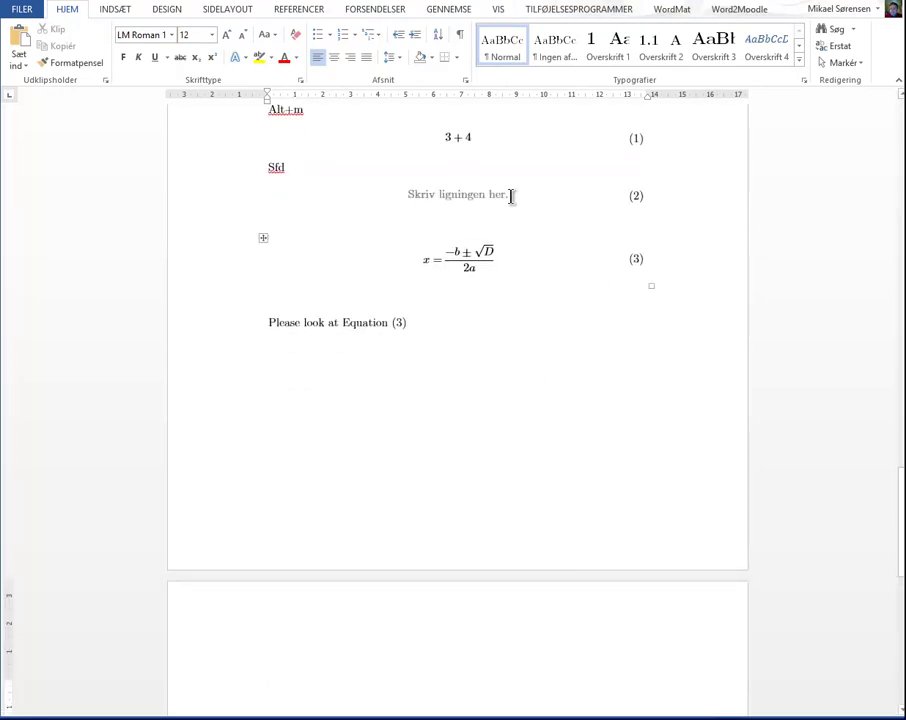
click(685, 16)
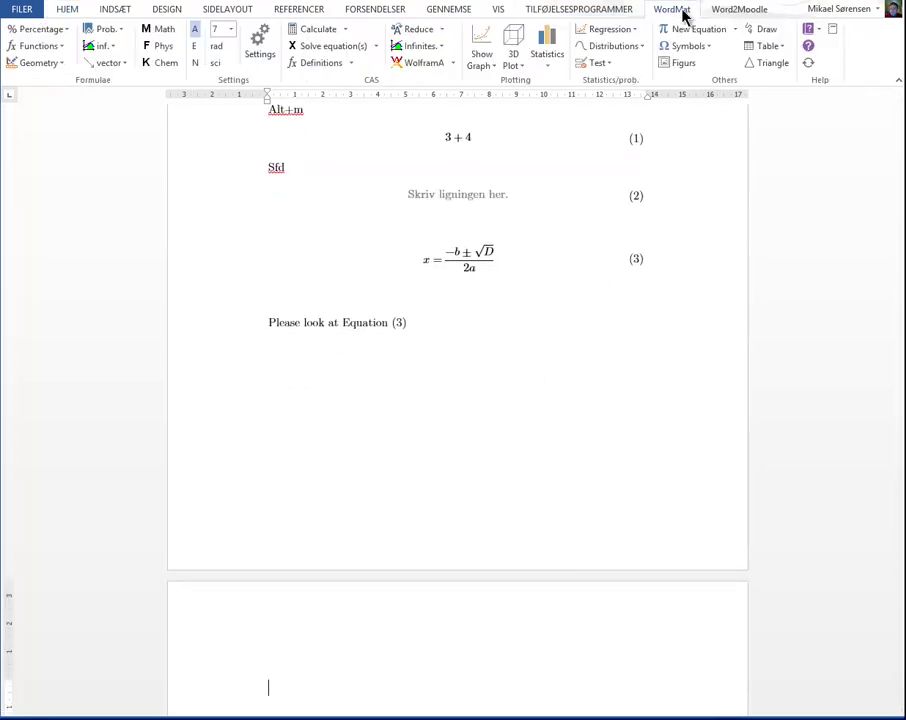
click(735, 31)
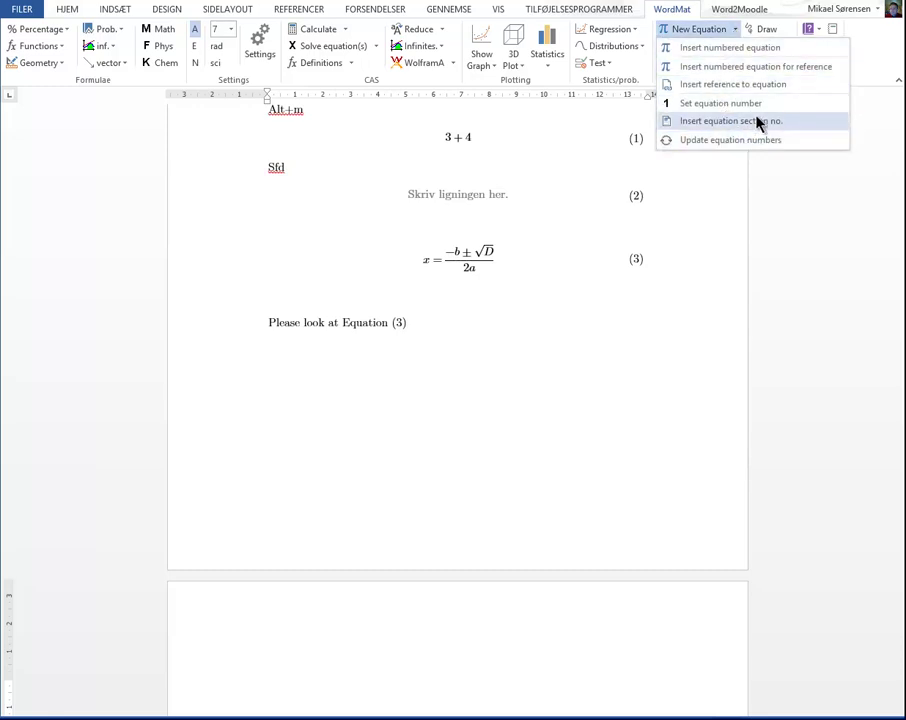
click(776, 140)
click(497, 376)
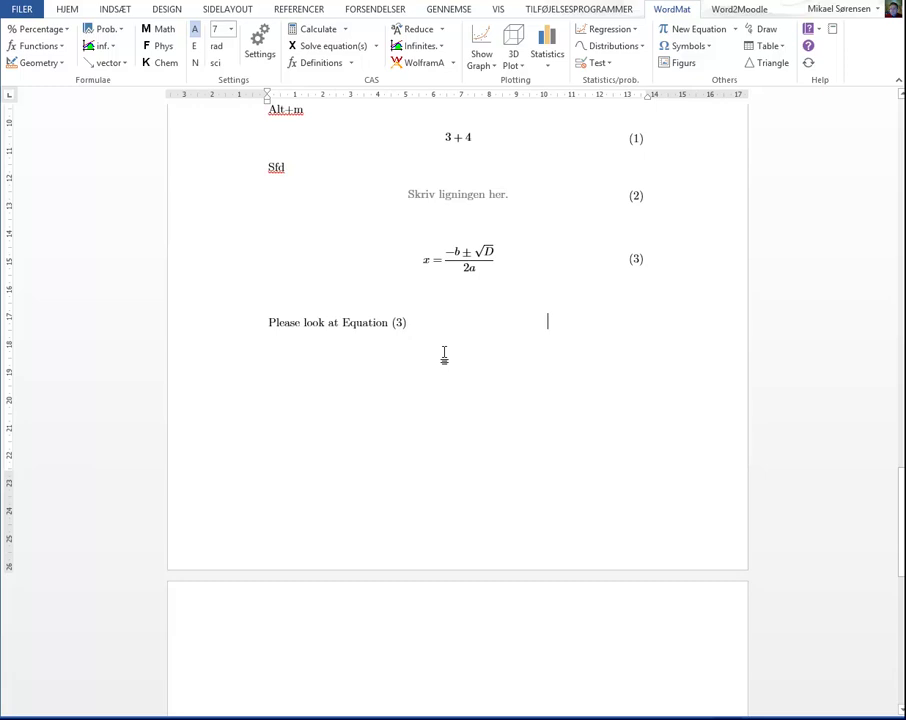
key(ctrl+End)
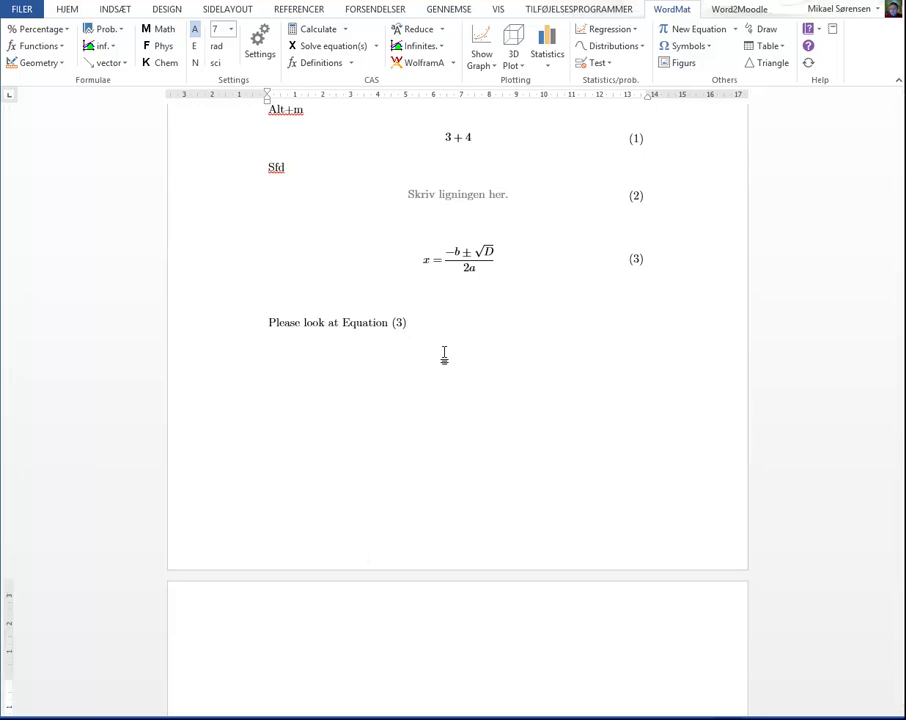
click(528, 328)
scroll(528, 328, up, 3)
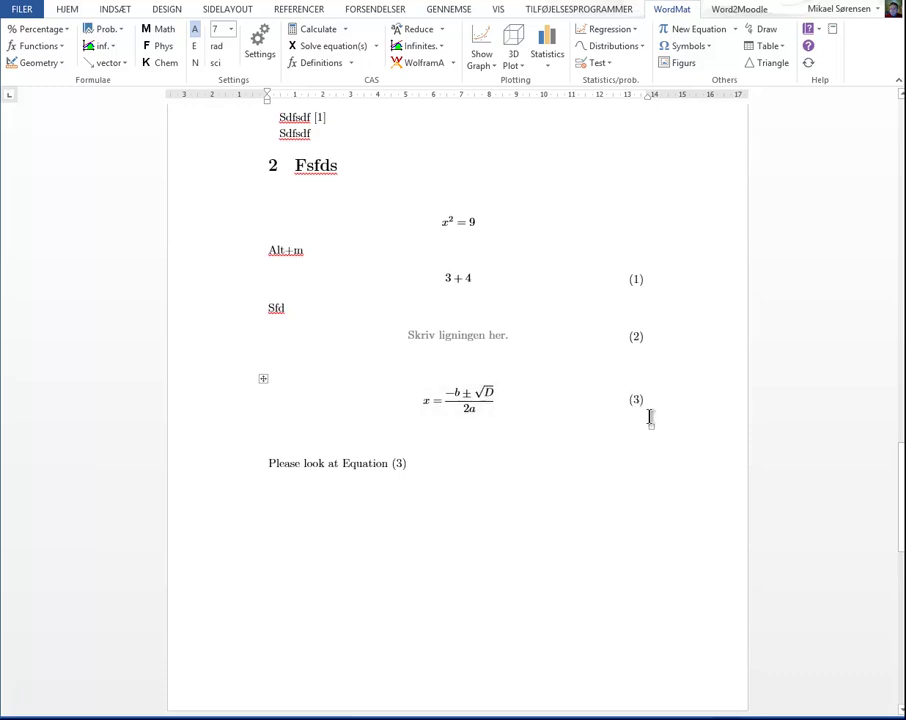
click(260, 48)
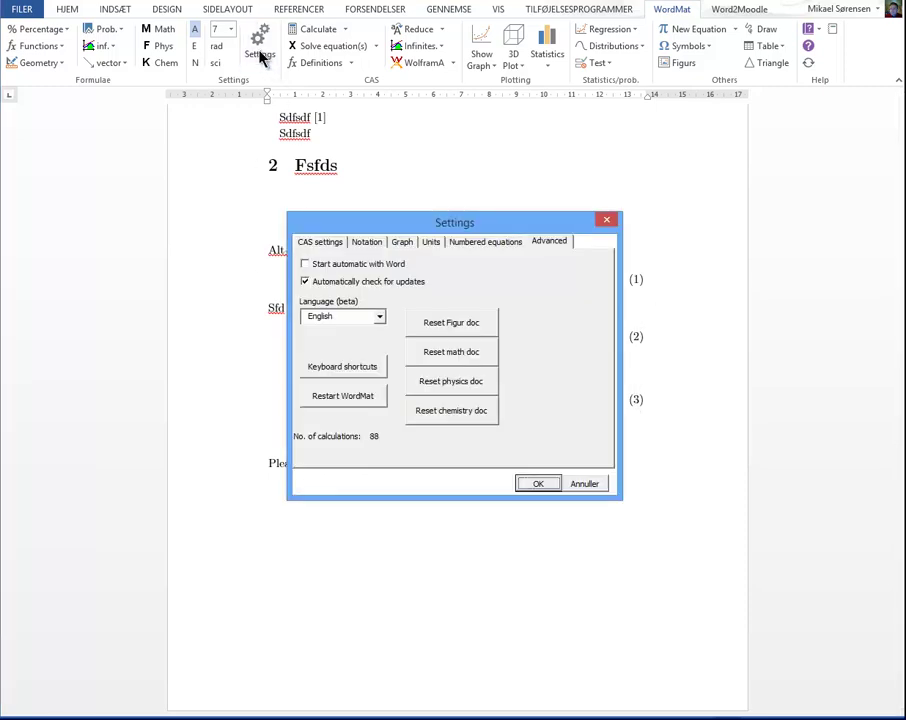
click(338, 243)
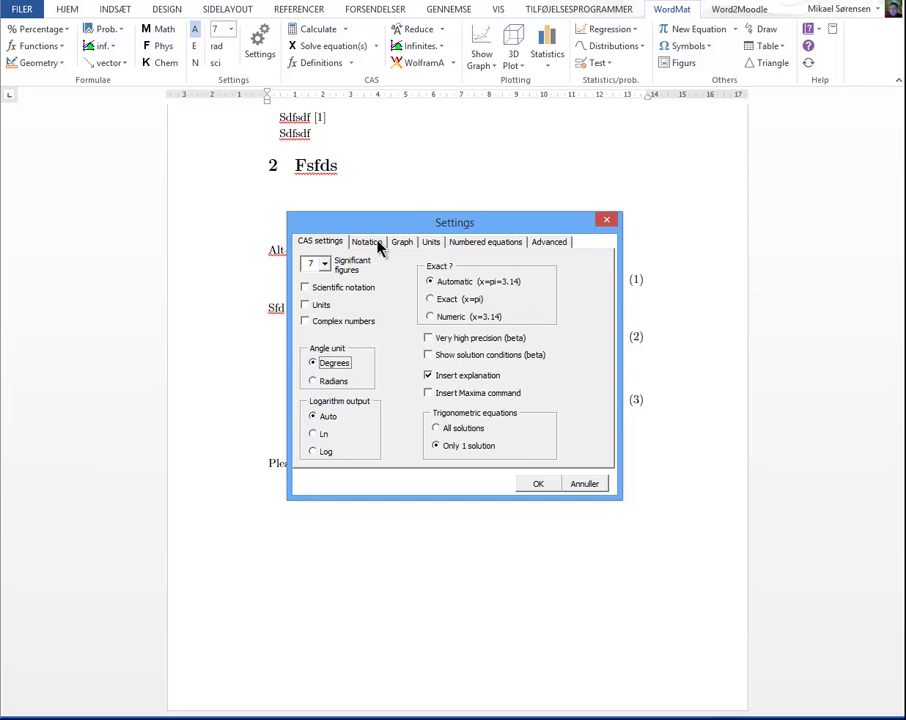
click(377, 245)
click(475, 243)
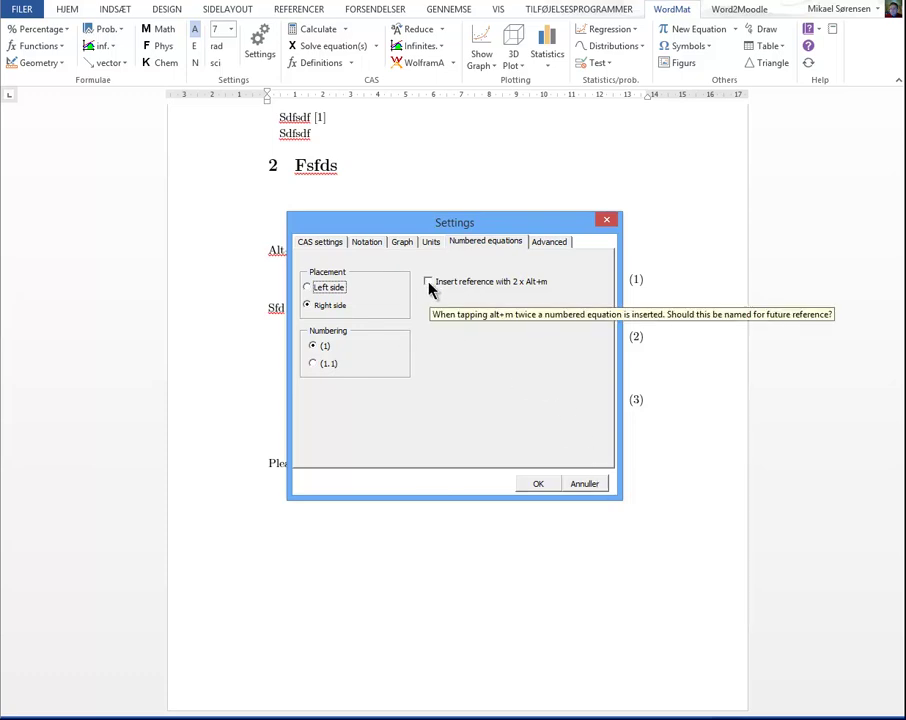
Close WordMat's Settings without changes and scroll back up to the Latex Word Template title page
click(586, 484)
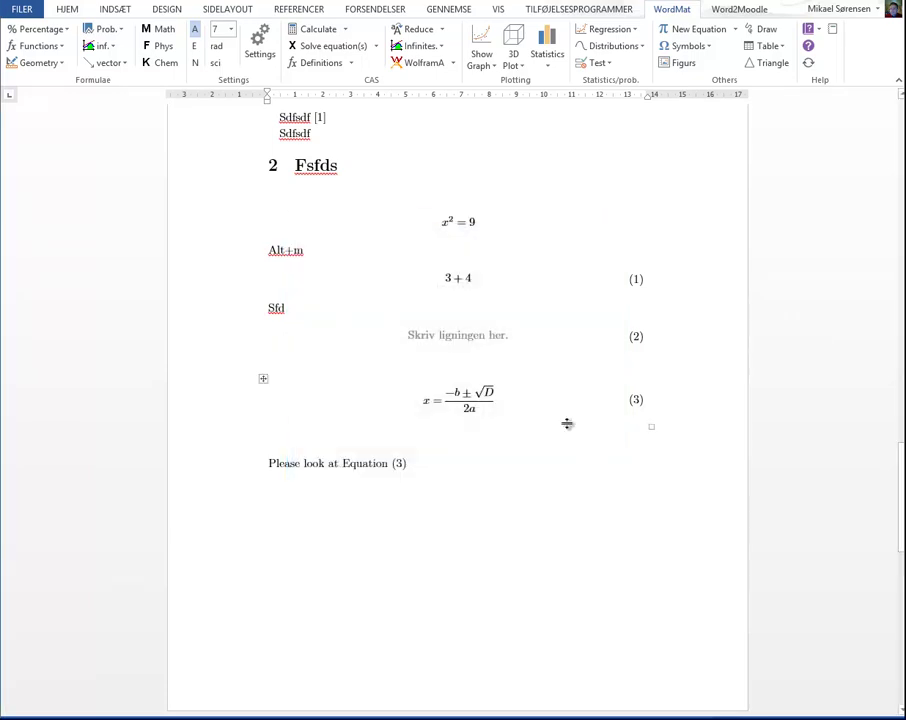
scroll(567, 423, down, 10)
scroll(567, 423, up, 10)
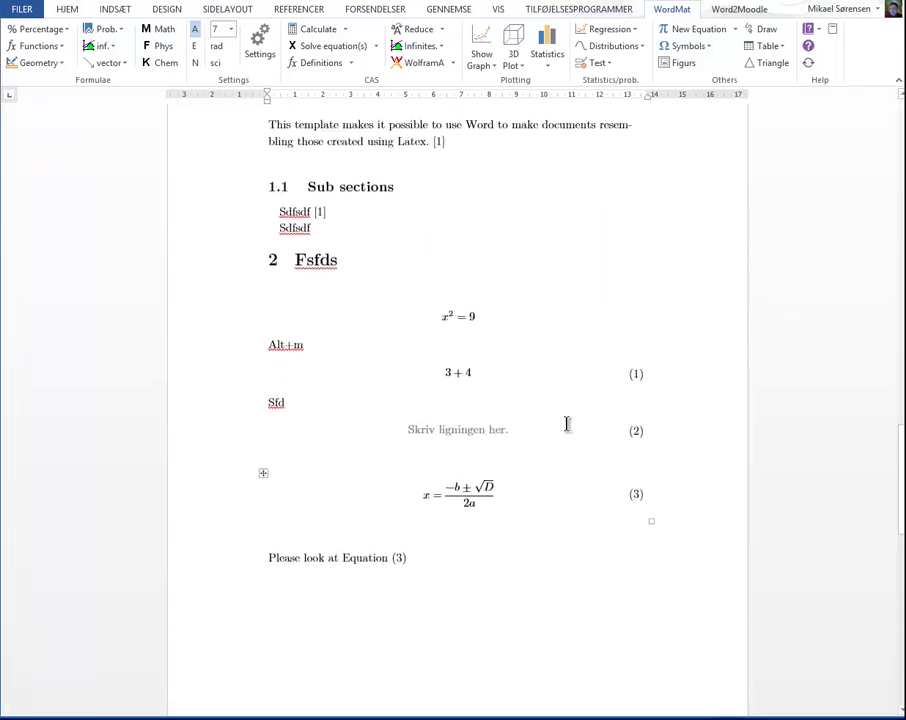
scroll(567, 423, up, 10)
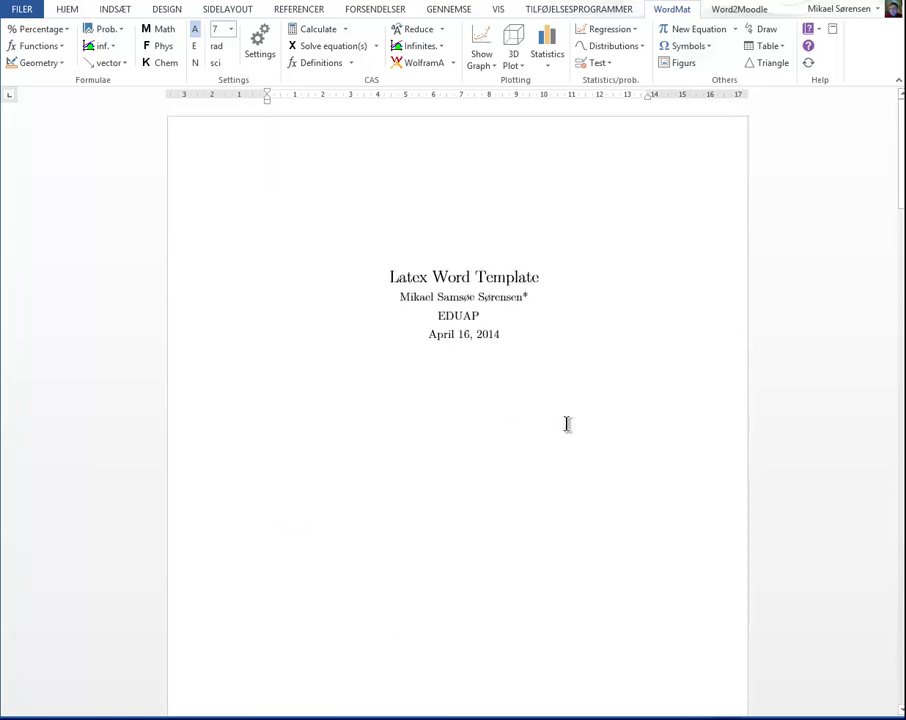